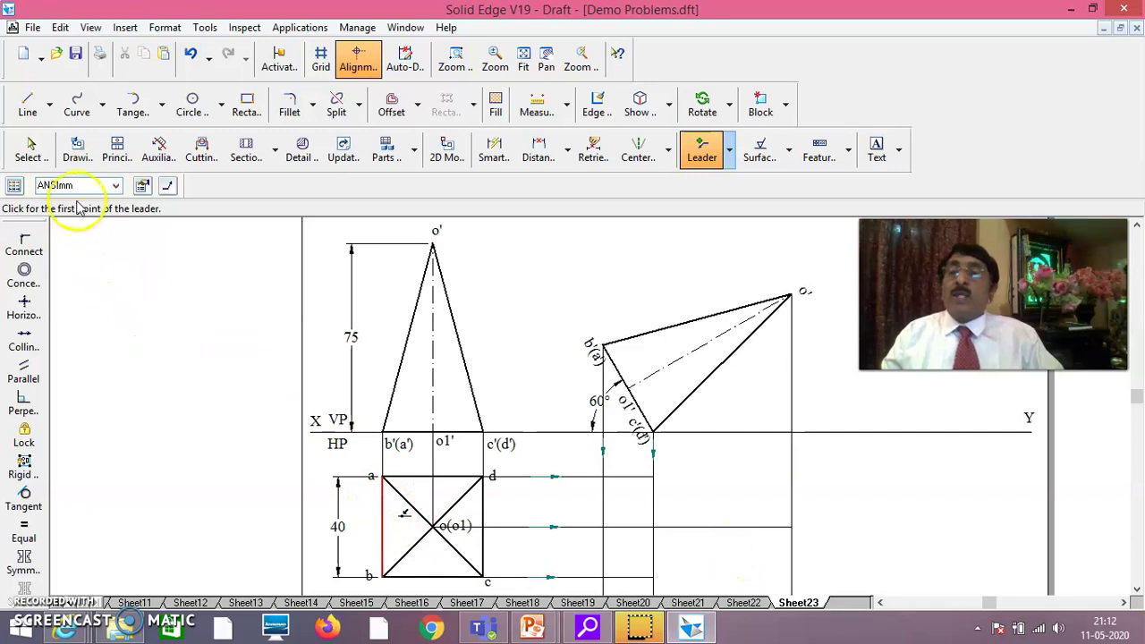
- Place a 2.00 mm wide point where the horizontal projector from o meets the vertical projector from the tilted apex o'
{"action": "left_click", "coordinate": [29, 108]}
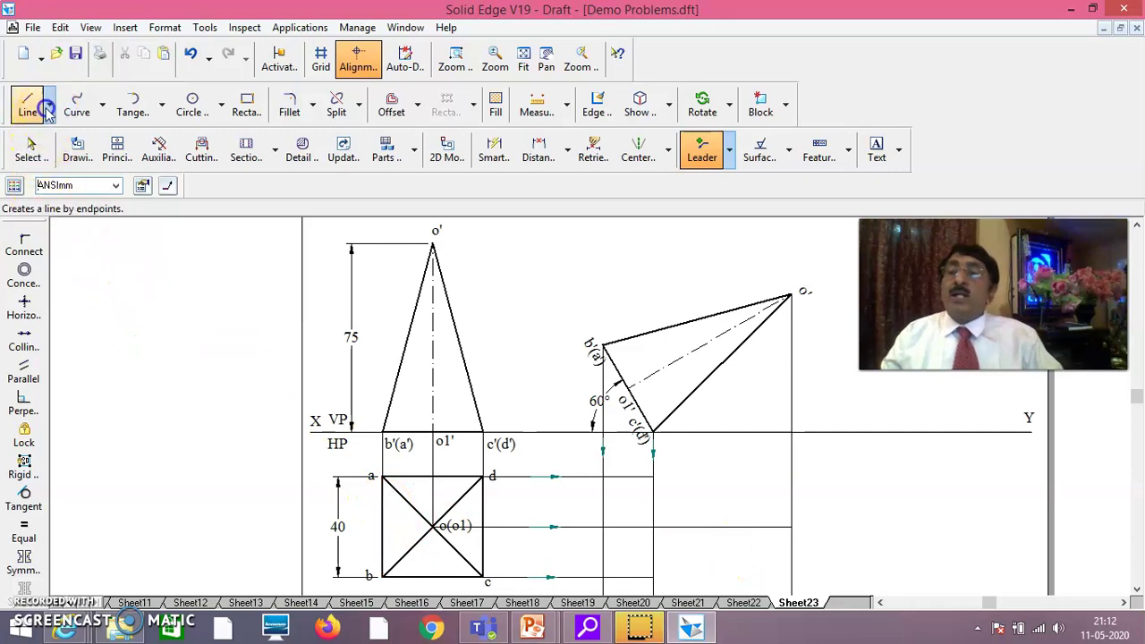
{"action": "left_click", "coordinate": [49, 109]}
{"action": "left_click", "coordinate": [50, 155]}
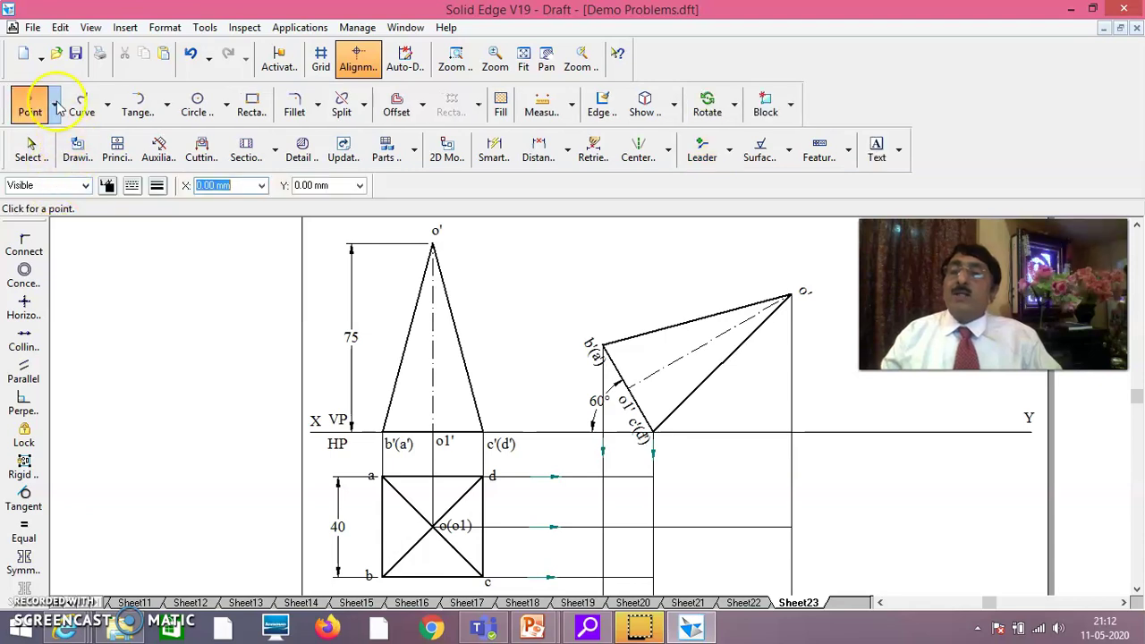
{"action": "left_click", "coordinate": [157, 185]}
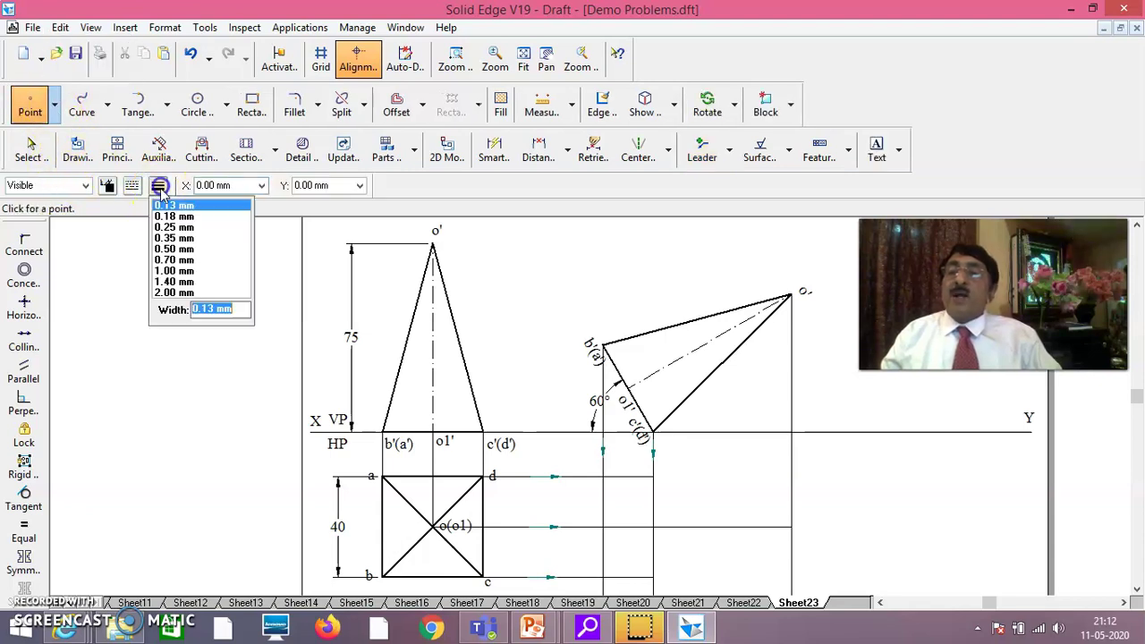
{"action": "left_click", "coordinate": [173, 294]}
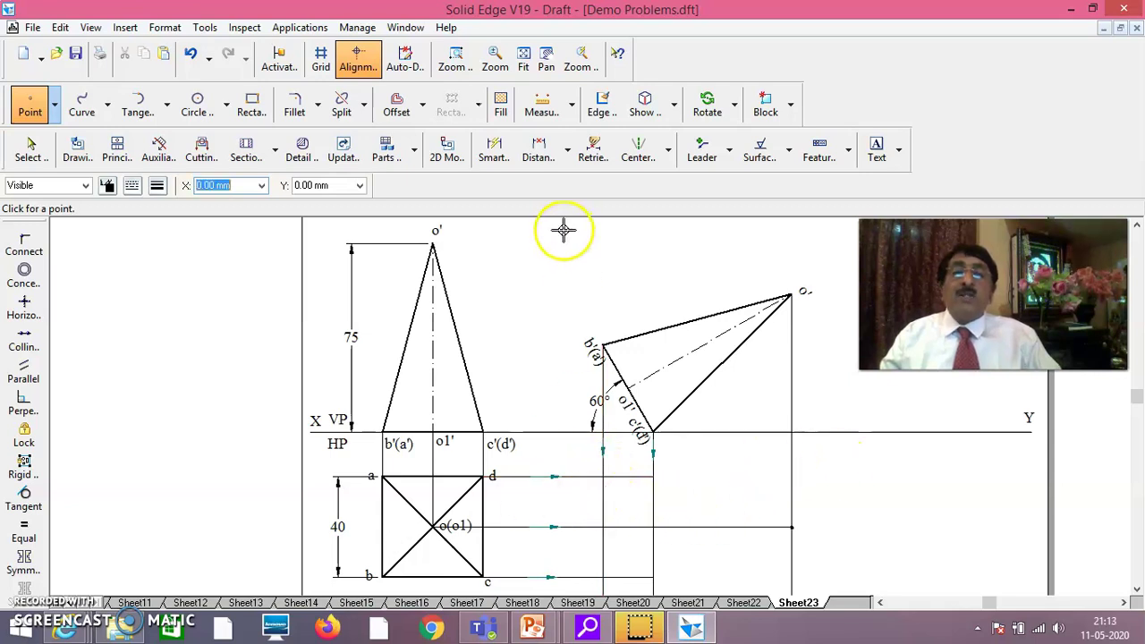
- Place points at the four intersections of the upper and lower horizontal projectors with the vertical projectors from b'(a') and c'(d')
{"action": "left_click", "coordinate": [456, 60]}
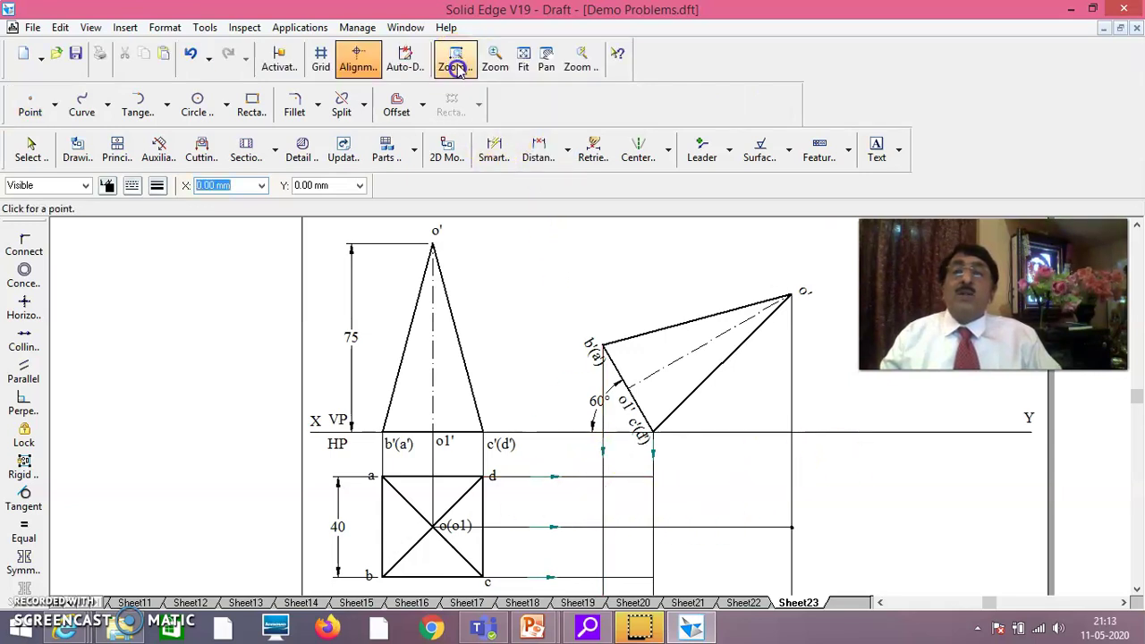
{"action": "left_click_drag", "start_coordinate": [590, 490], "coordinate": [577, 548]}
{"action": "left_click_drag", "start_coordinate": [617, 587], "coordinate": [693, 589]}
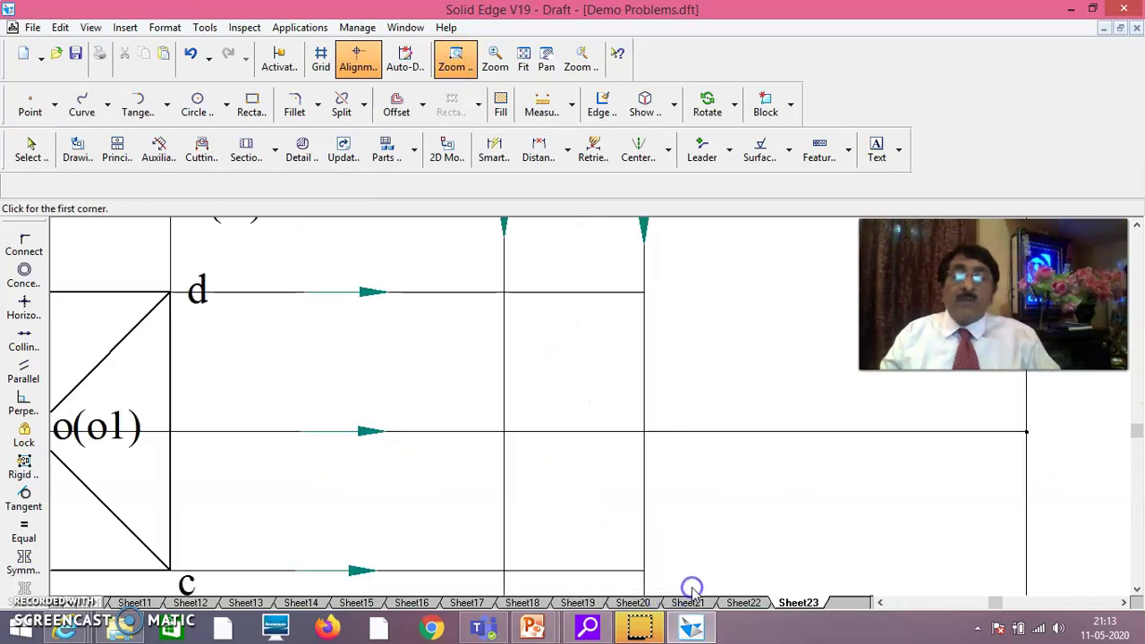
{"action": "right_click", "coordinate": [524, 397]}
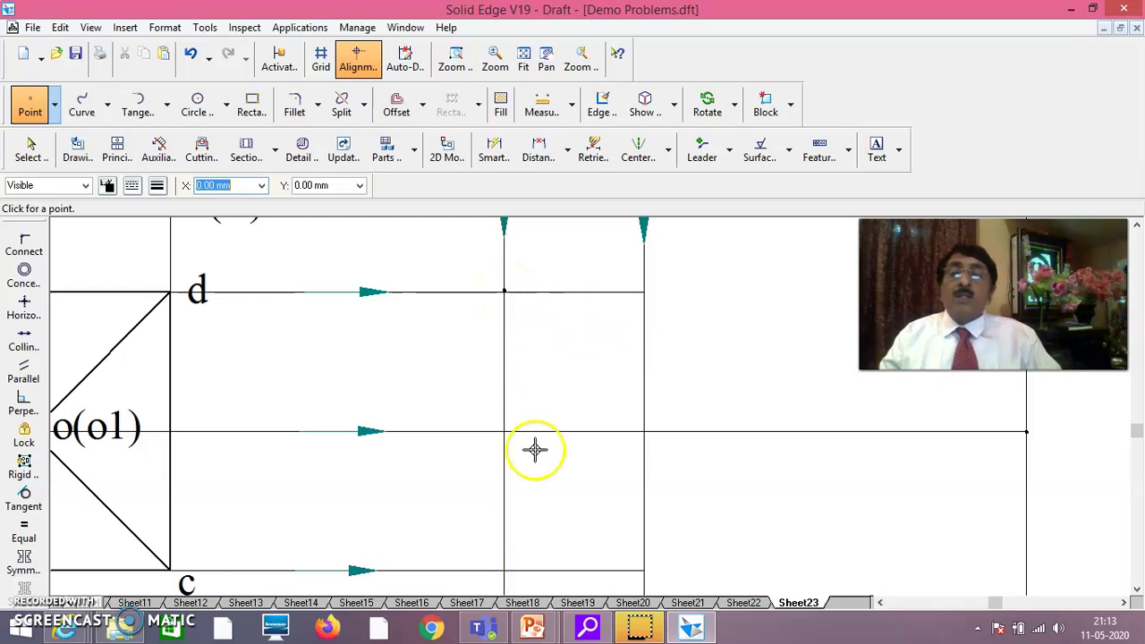
{"action": "left_click", "coordinate": [504, 571]}
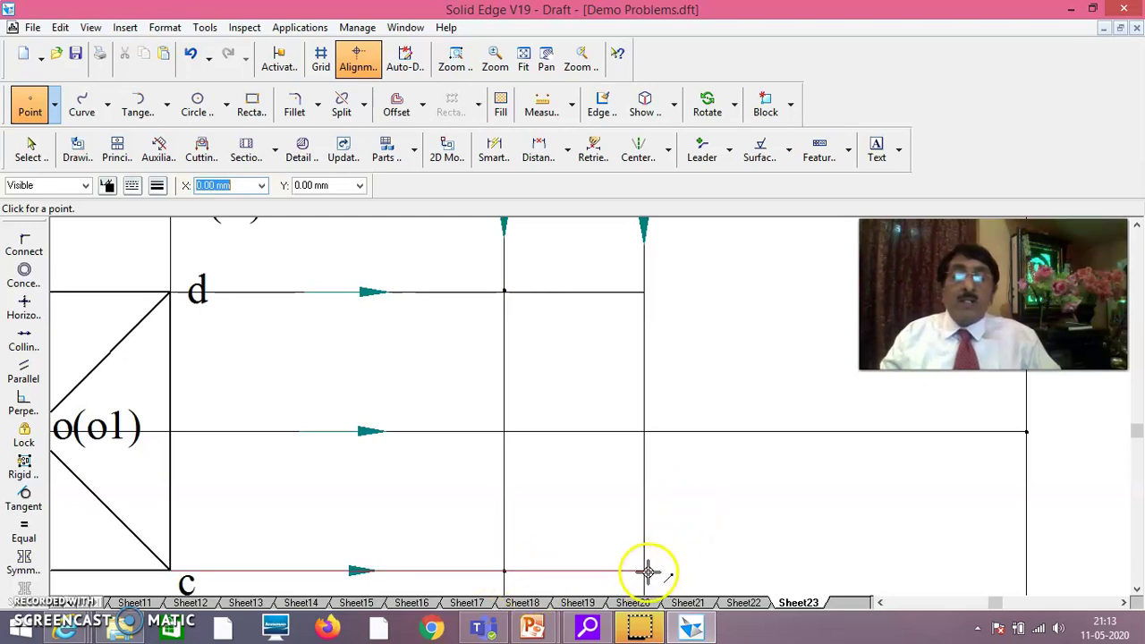
{"action": "left_click", "coordinate": [644, 571]}
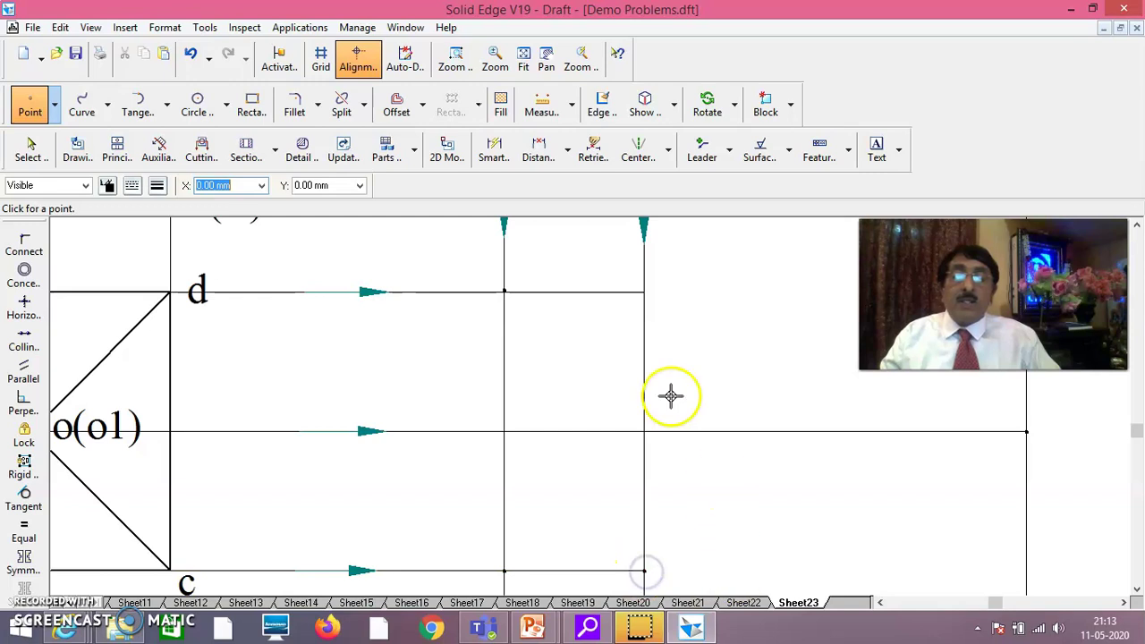
{"action": "left_click", "coordinate": [644, 293]}
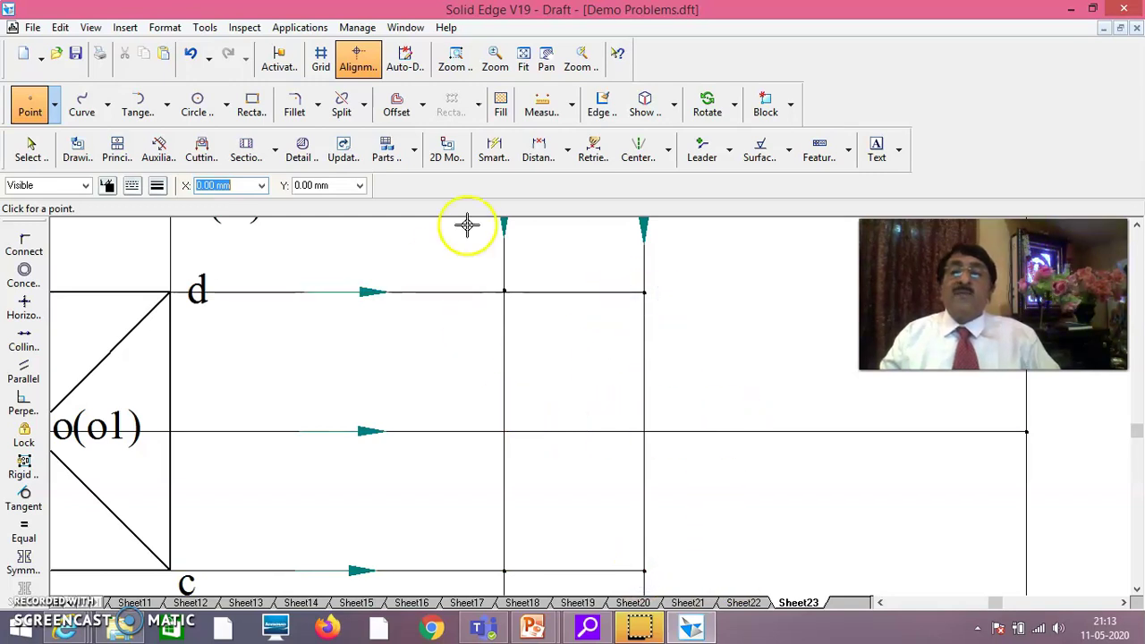
{"action": "left_click", "coordinate": [504, 292]}
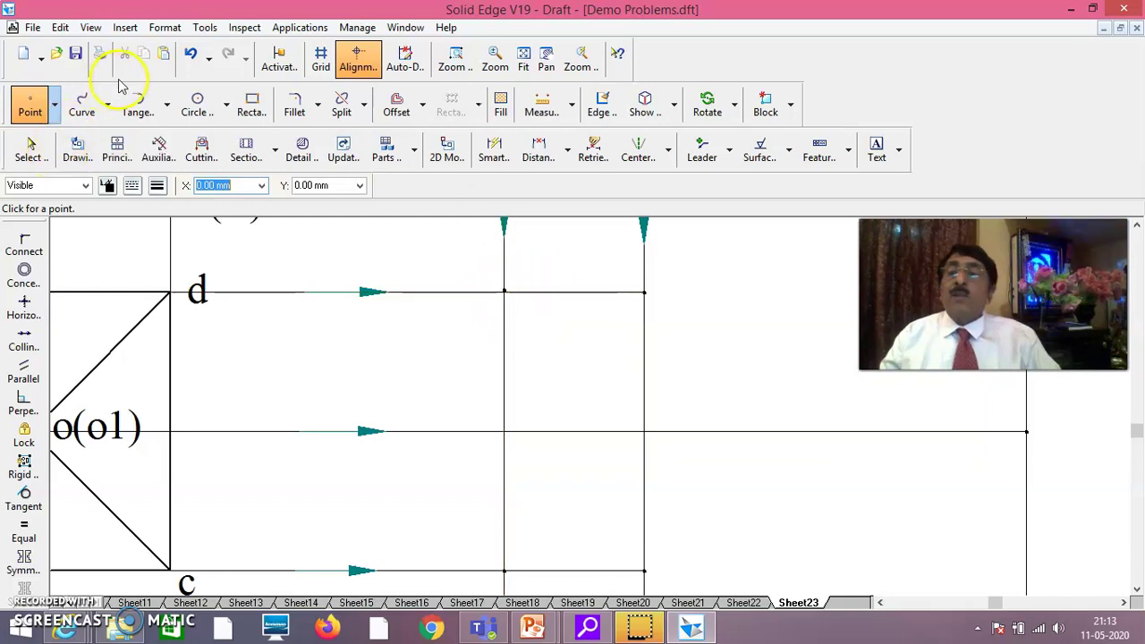
- Delete the misaligned point where the upper horizontal projector meets the vertical projector from b'(a')
{"action": "left_click", "coordinate": [30, 150]}
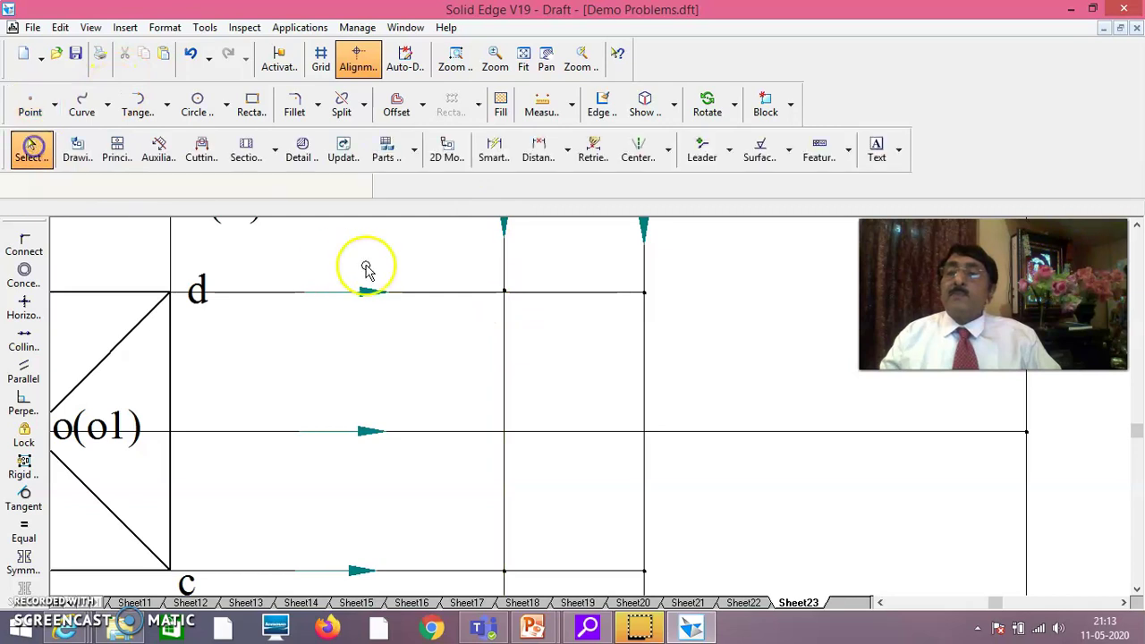
{"action": "left_click", "coordinate": [504, 294]}
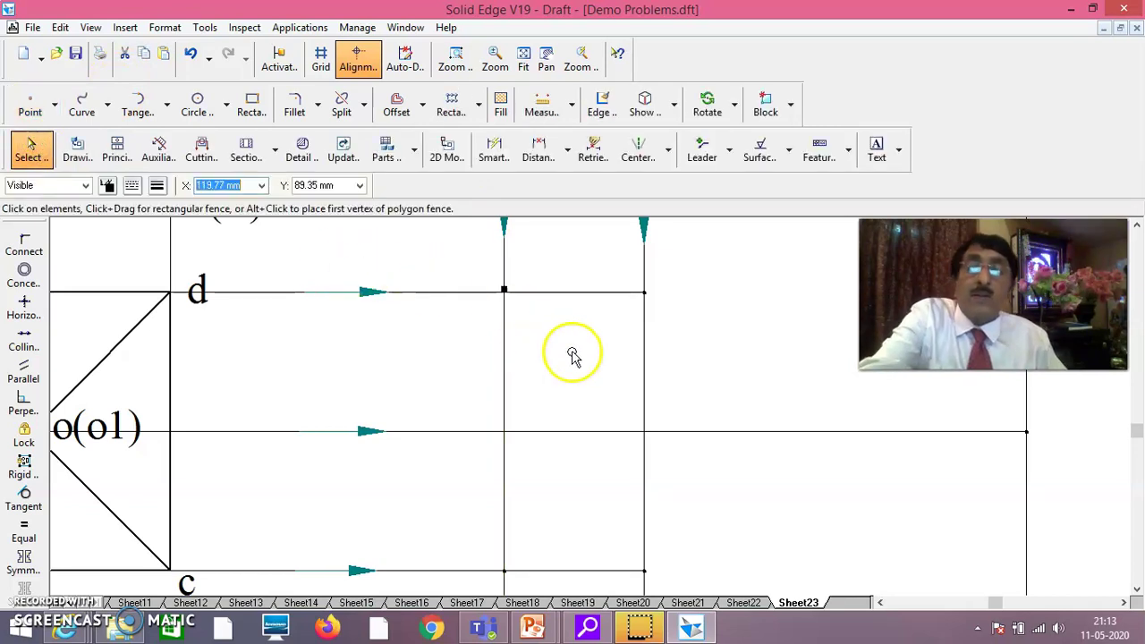
{"action": "key", "text": "Delete"}
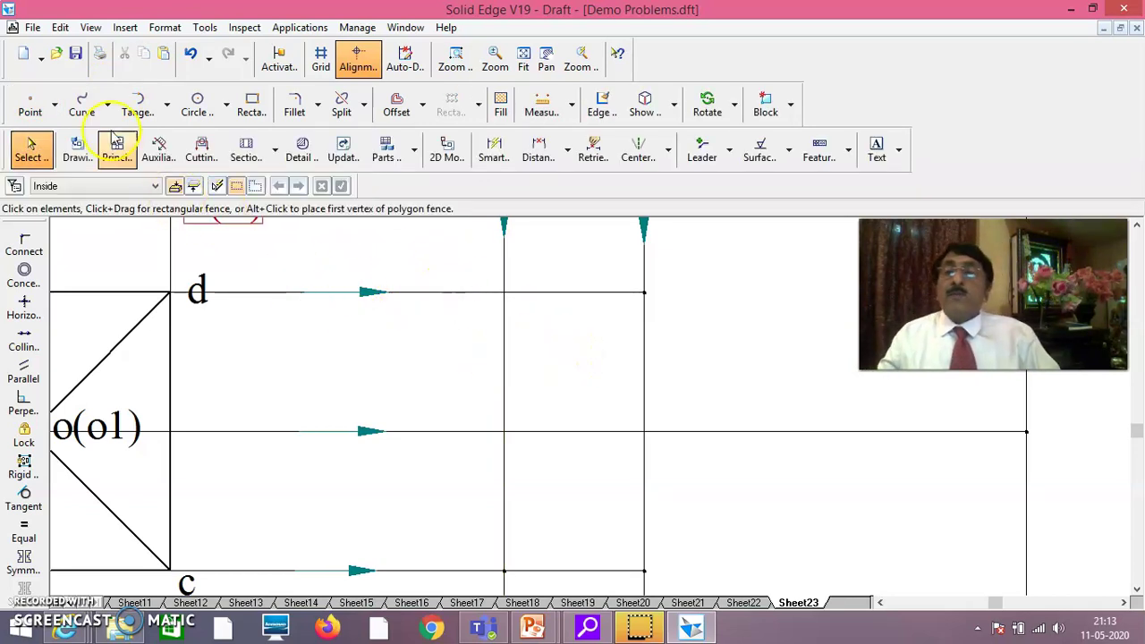
- Place a 2.00 mm wide point exactly on the intersection of the upper horizontal projector and the vertical projector from b'(a')
{"action": "left_click", "coordinate": [30, 106]}
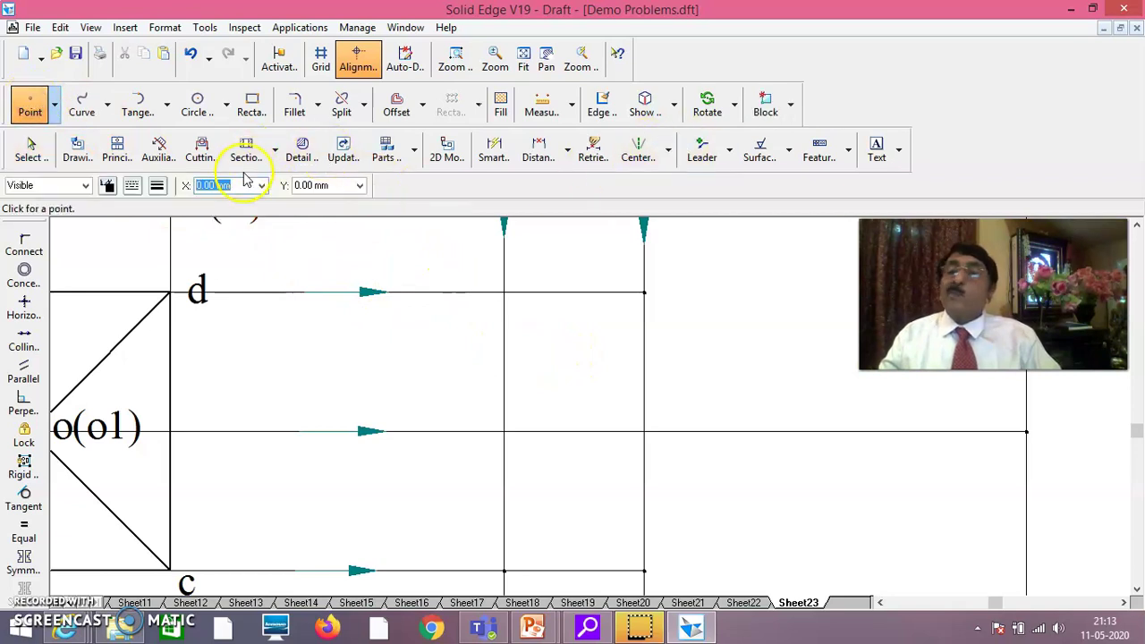
{"action": "left_click", "coordinate": [157, 186]}
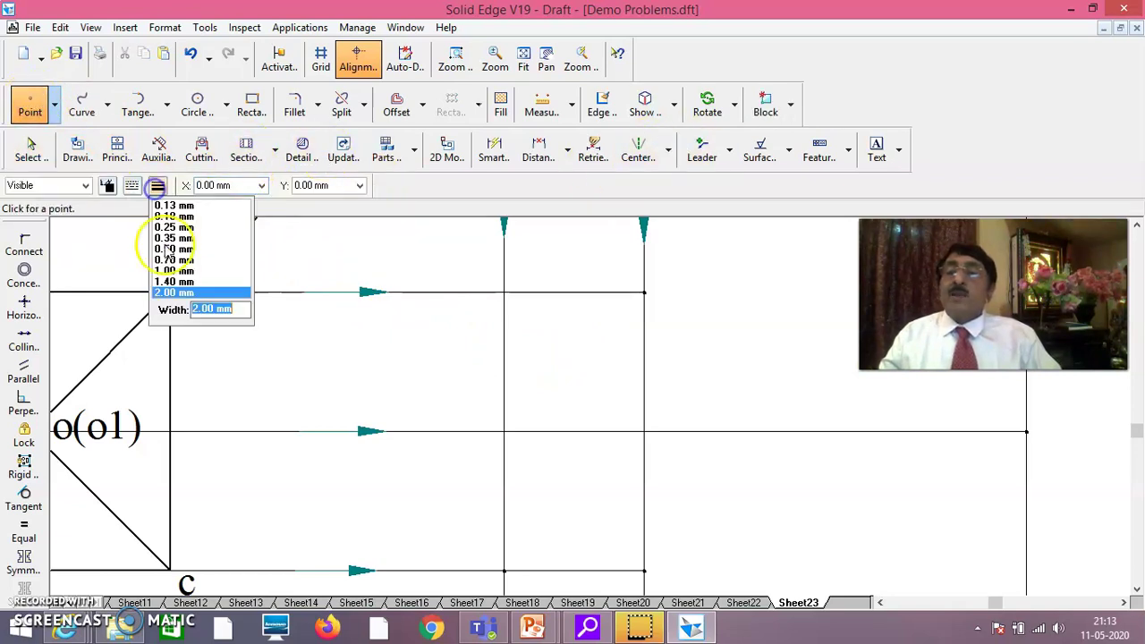
{"action": "left_click", "coordinate": [174, 292]}
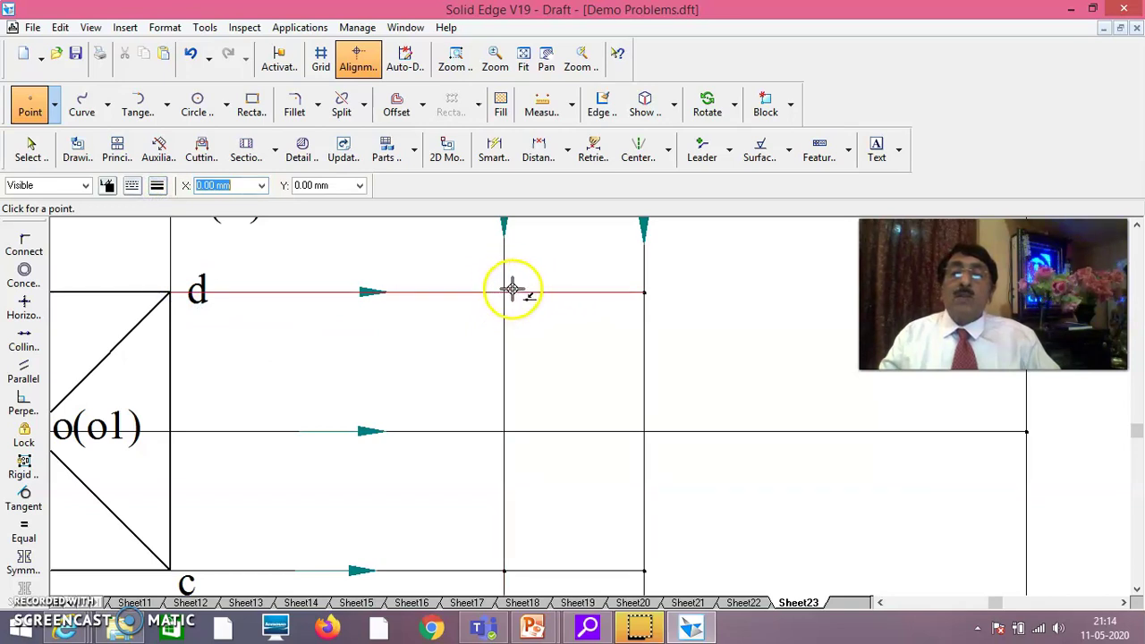
{"action": "left_click", "coordinate": [455, 59]}
{"action": "left_click_drag", "start_coordinate": [474, 250], "coordinate": [554, 353]}
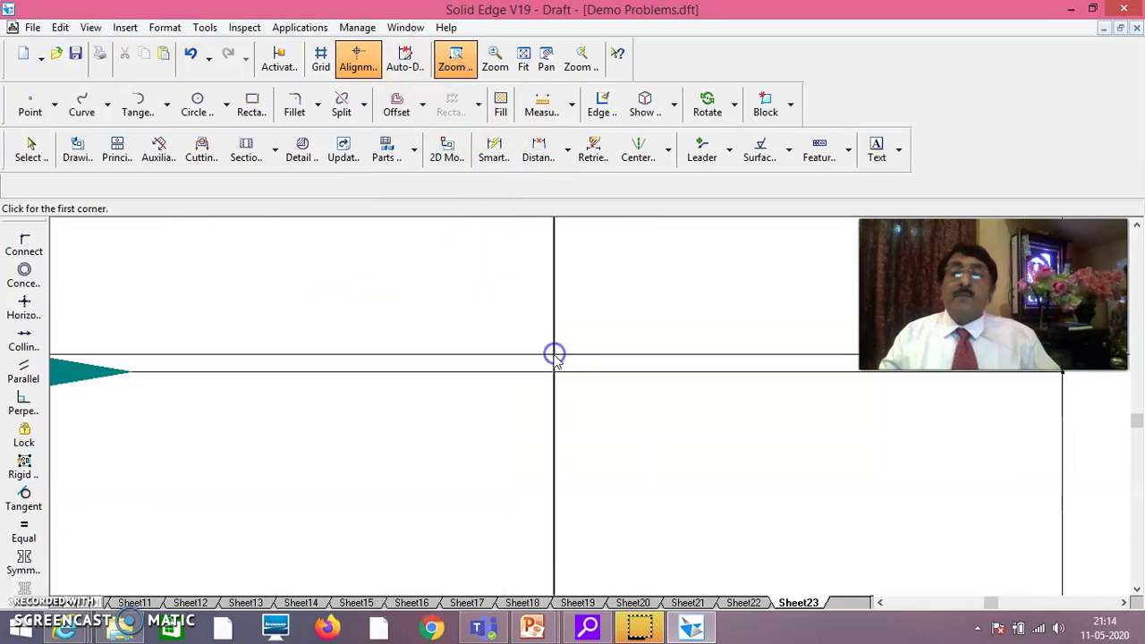
{"action": "right_click", "coordinate": [463, 309]}
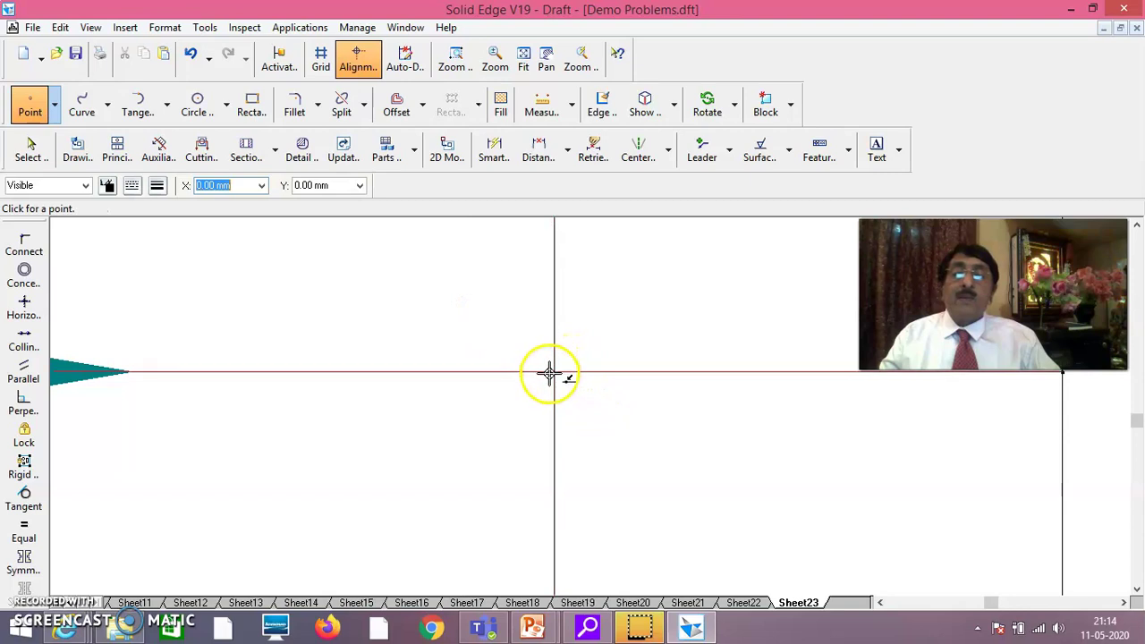
{"action": "left_click", "coordinate": [555, 373]}
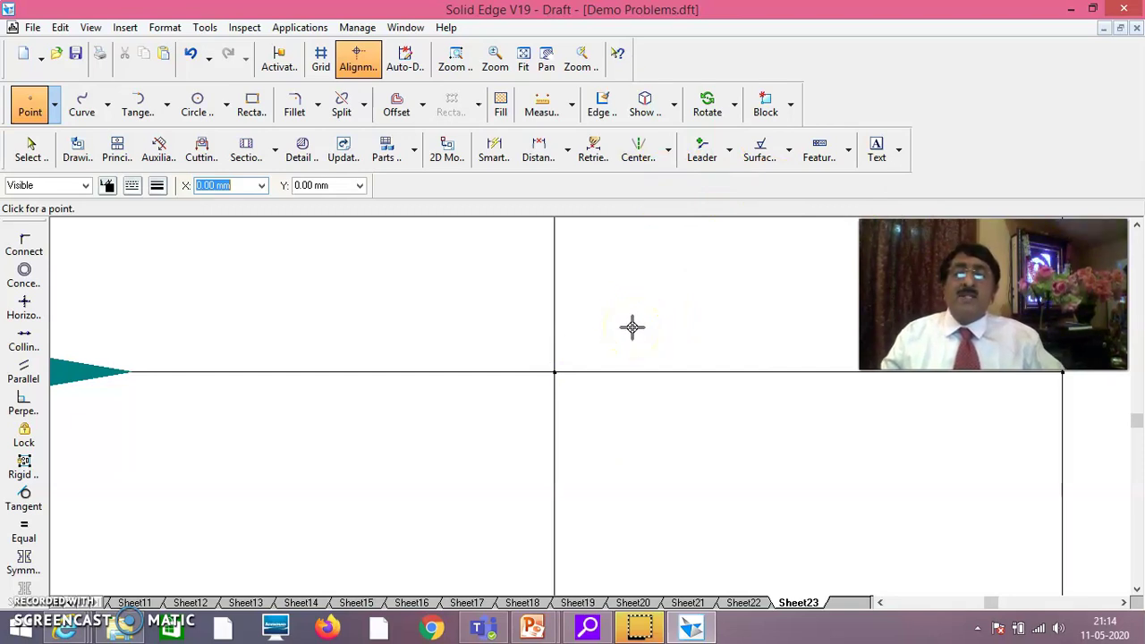
- Add separate text labels a, b, c, d, o and o1 in the empty area above the tilted front view
{"action": "left_click", "coordinate": [520, 64]}
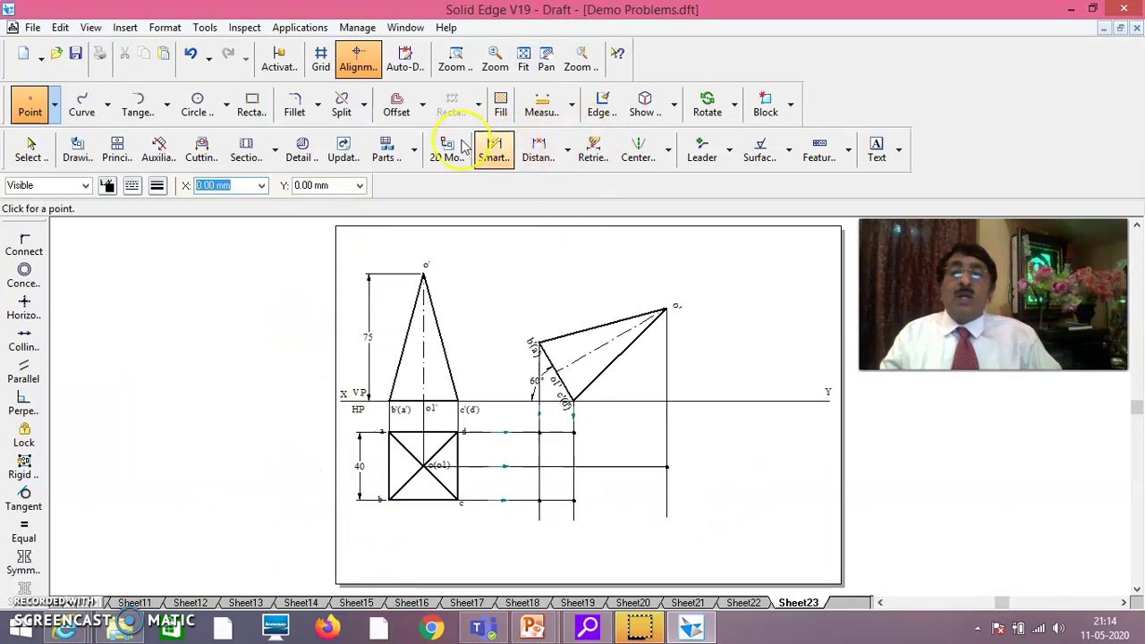
{"action": "left_click", "coordinate": [456, 67]}
{"action": "mouse_move", "coordinate": [314, 243]}
{"action": "left_mouse_down"}
{"action": "mouse_move", "coordinate": [316, 483]}
{"action": "mouse_move", "coordinate": [582, 572]}
{"action": "mouse_move", "coordinate": [725, 545]}
{"action": "left_mouse_up"}
{"action": "right_click", "coordinate": [887, 497]}
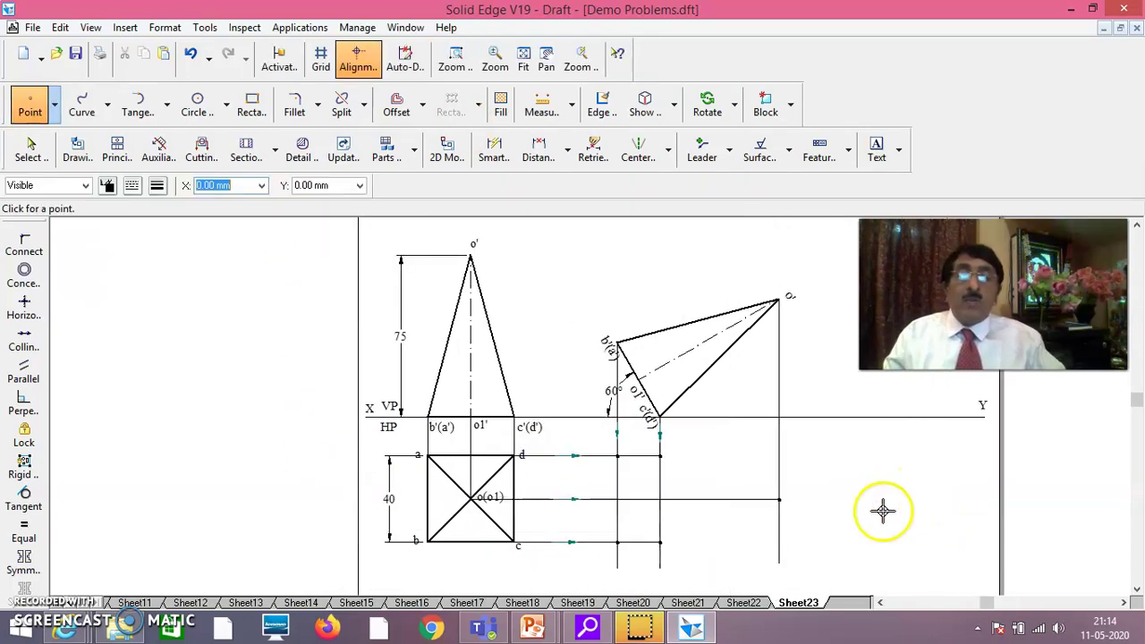
{"action": "left_click", "coordinate": [876, 150]}
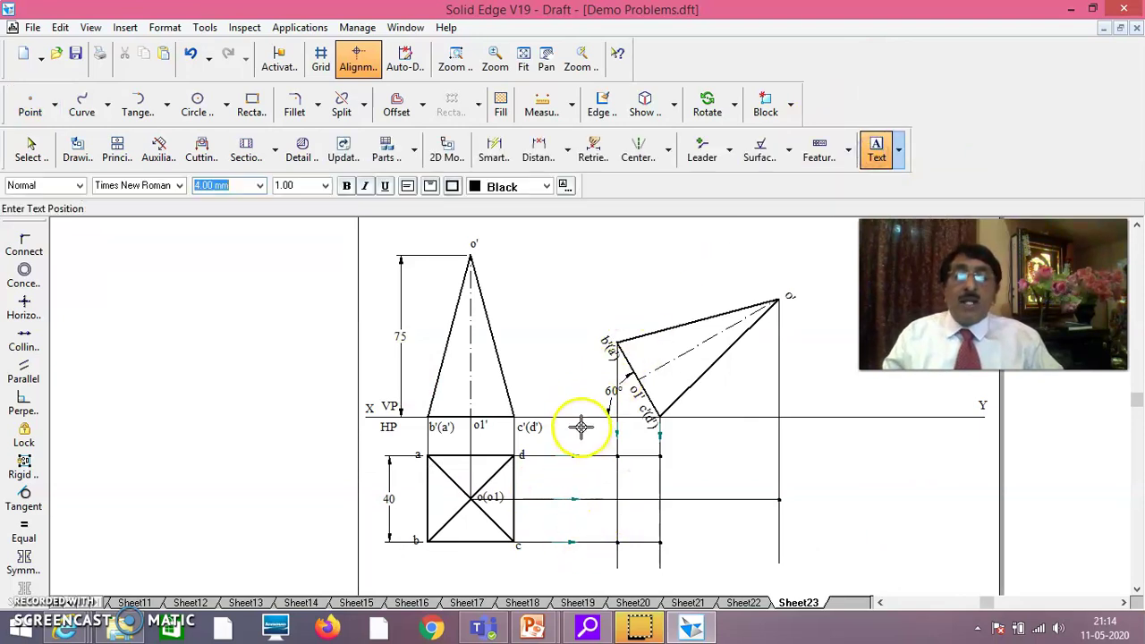
{"action": "left_click", "coordinate": [563, 268]}
{"action": "type", "text": "a"}
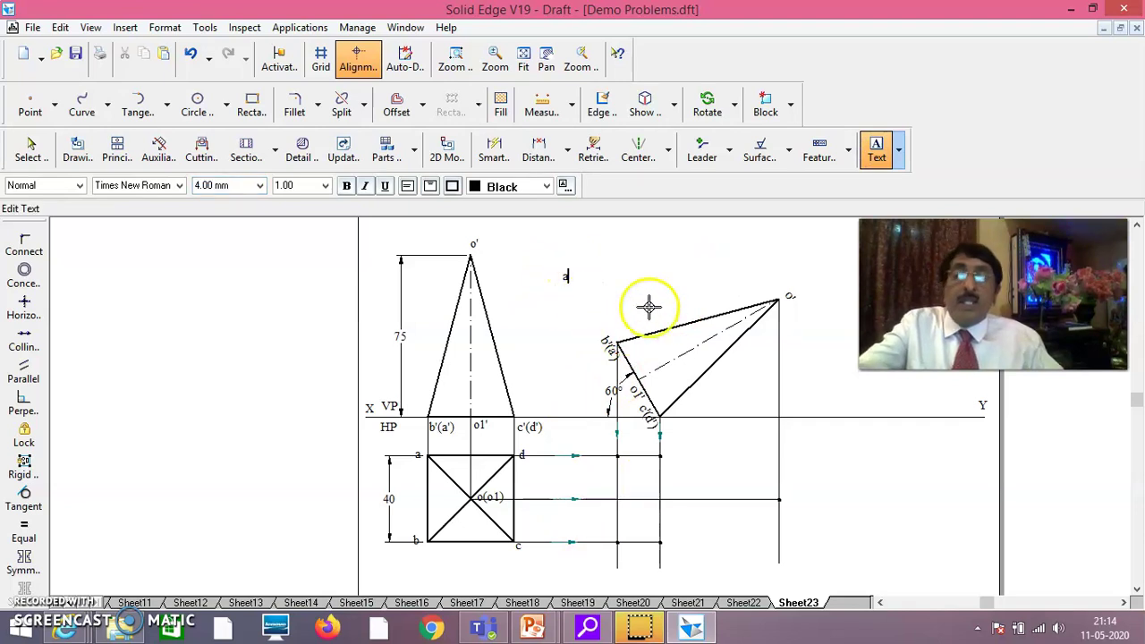
{"action": "type", "text": "b"}
{"action": "left_click", "coordinate": [705, 261]}
{"action": "type", "text": "c"}
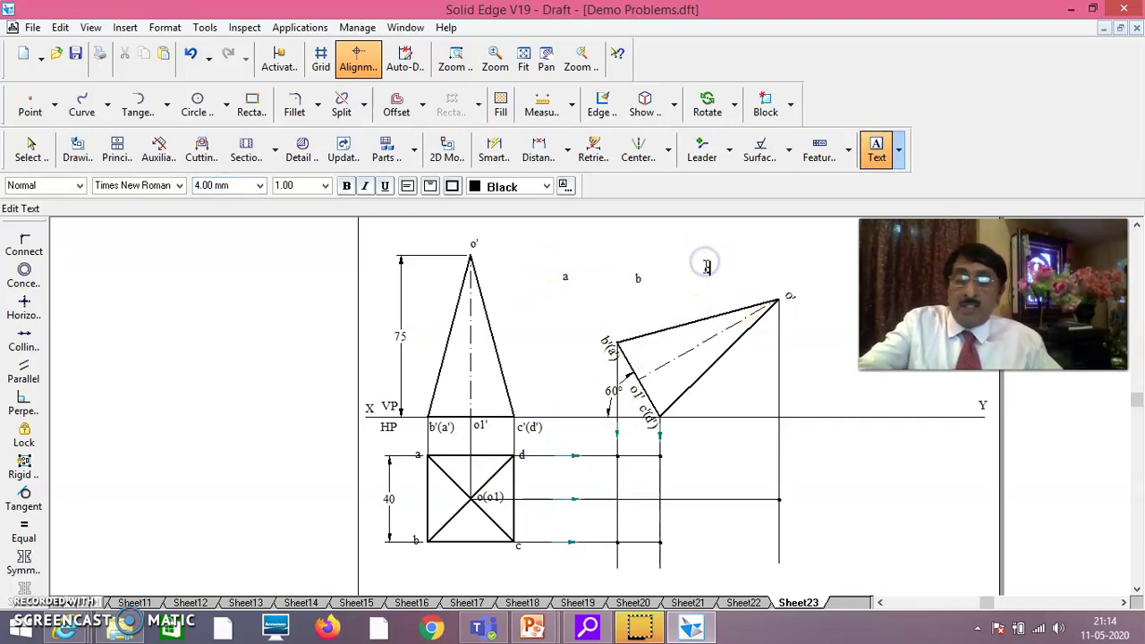
{"action": "left_click", "coordinate": [636, 238]}
{"action": "type", "text": "d"}
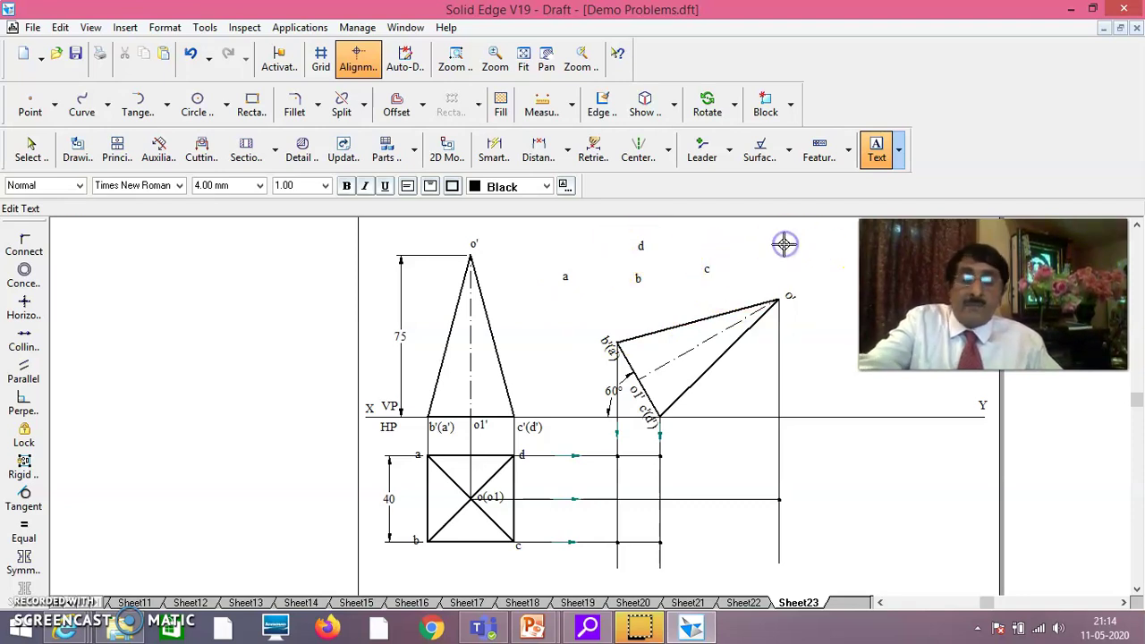
{"action": "left_click", "coordinate": [815, 287]}
{"action": "type", "text": "o1"}
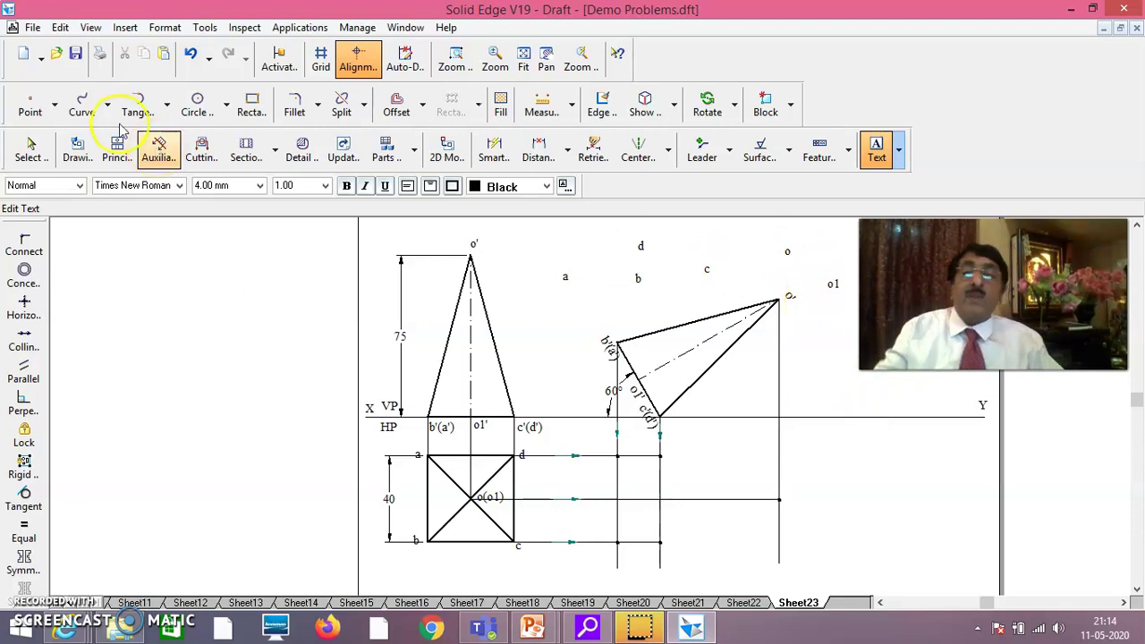
- Move the labels a, b, c, d and o beside their matching projected points in the second top view
{"action": "left_click", "coordinate": [31, 147]}
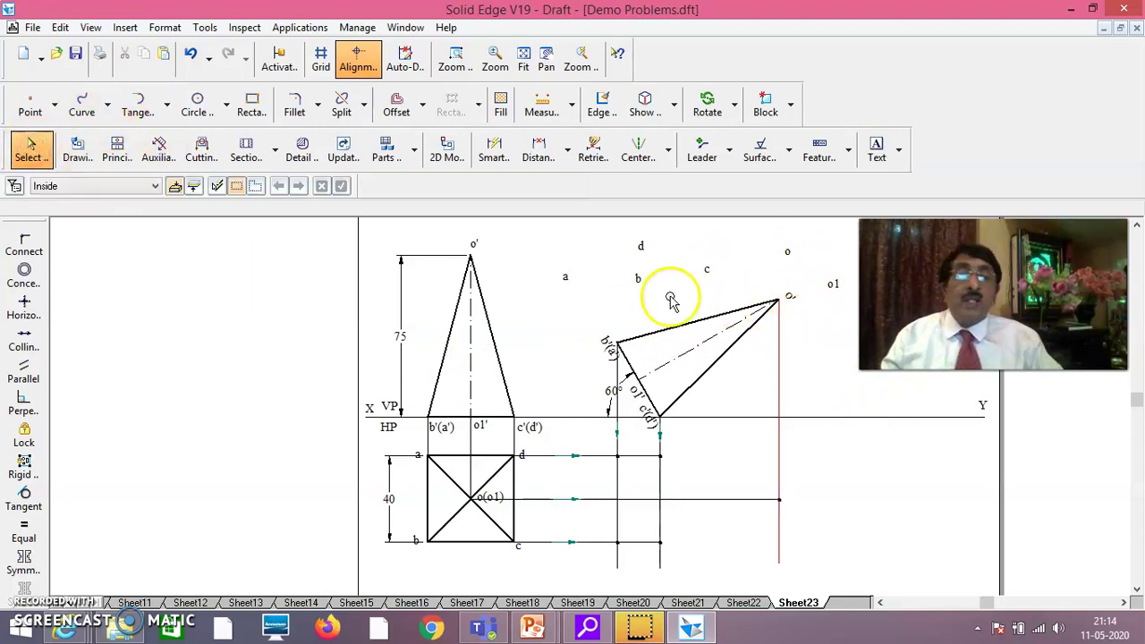
{"action": "left_click", "coordinate": [567, 285]}
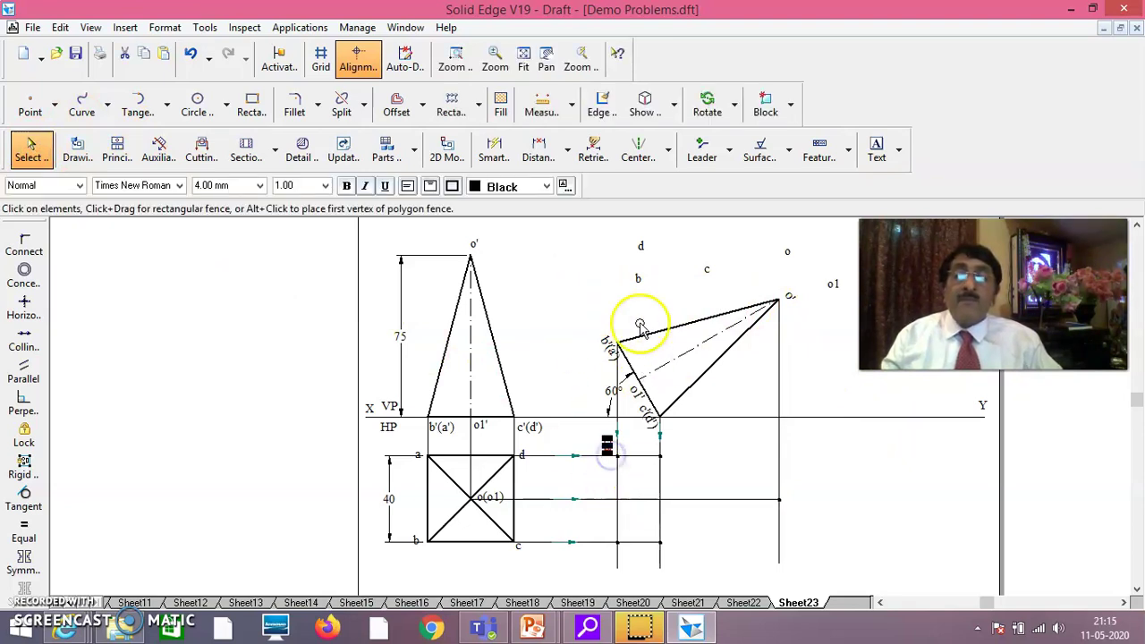
{"action": "left_click_drag", "start_coordinate": [640, 280], "coordinate": [617, 550]}
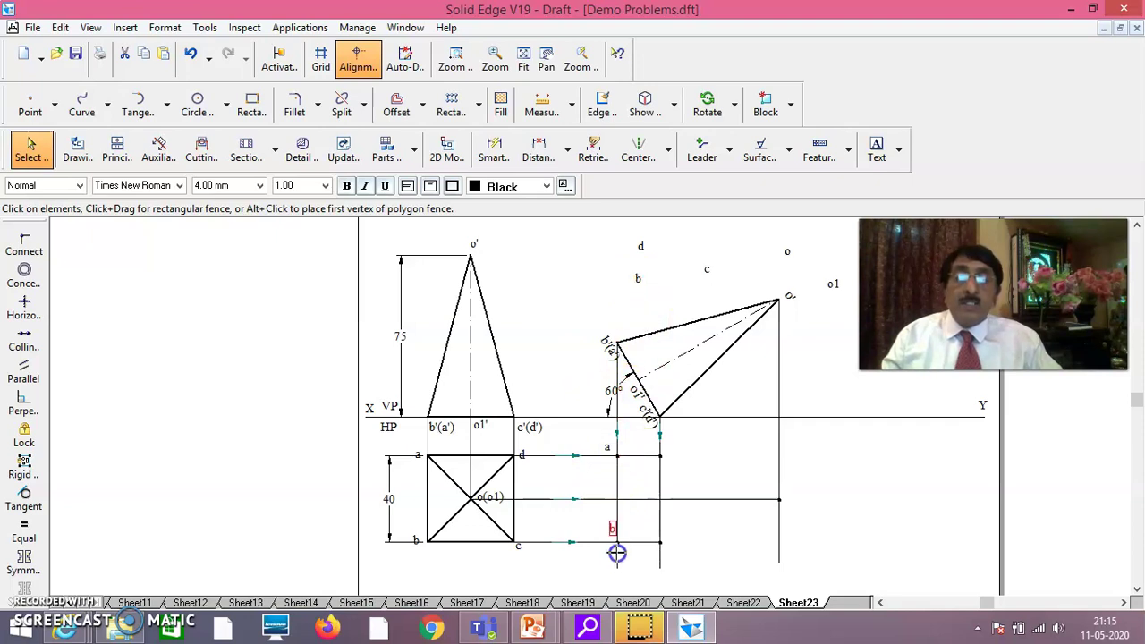
{"action": "left_click_drag", "start_coordinate": [617, 325], "coordinate": [613, 561]}
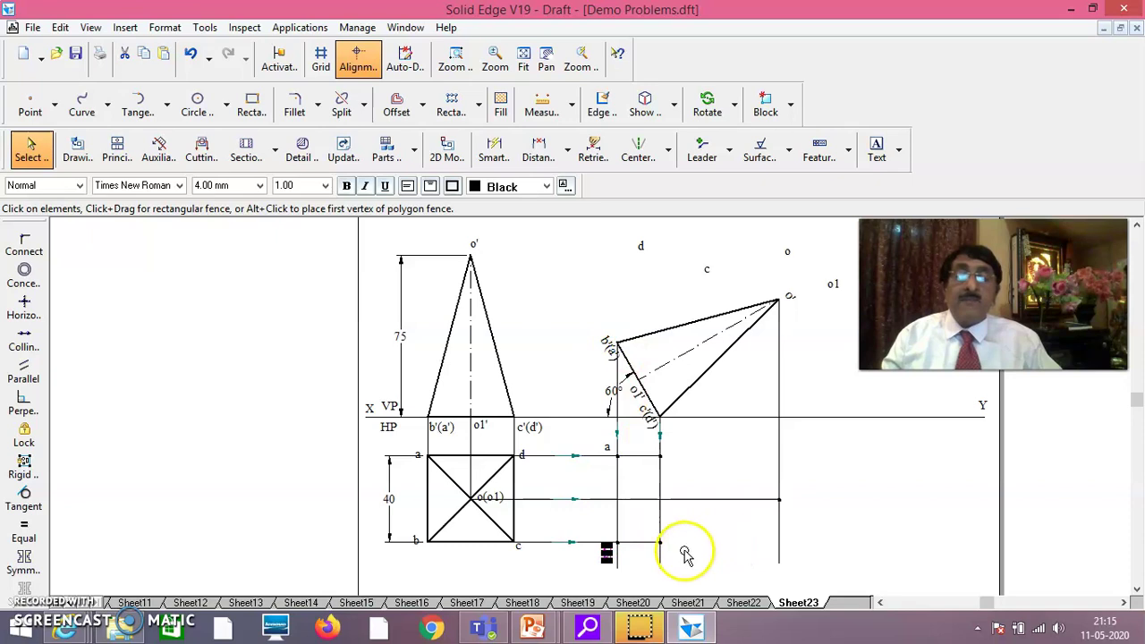
{"action": "left_click_drag", "start_coordinate": [706, 280], "coordinate": [707, 281]}
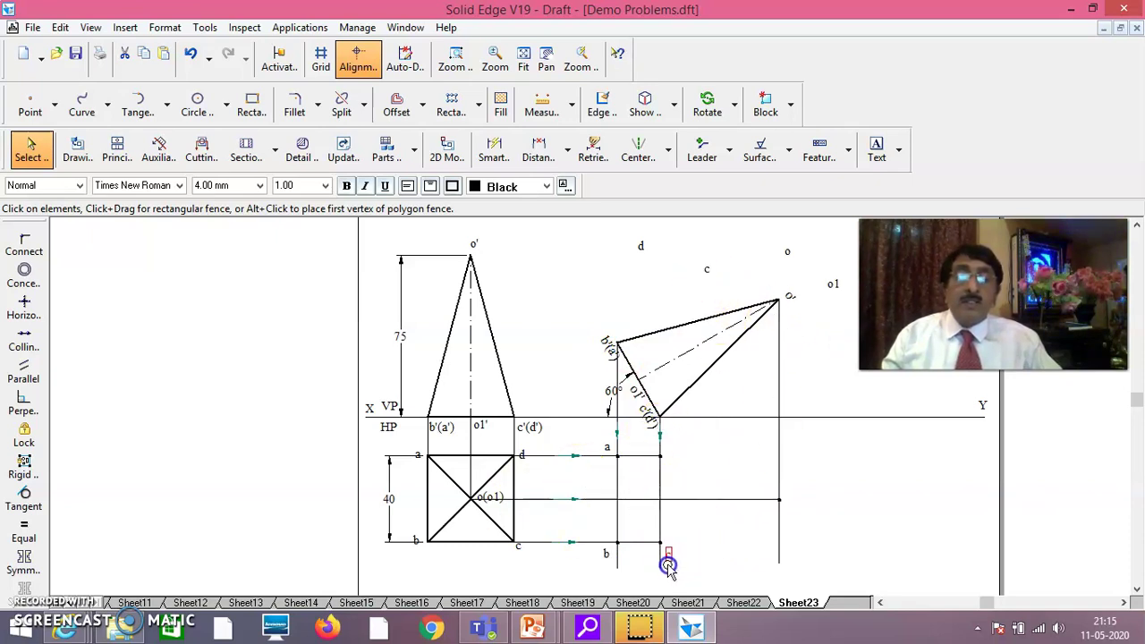
{"action": "left_click_drag", "start_coordinate": [666, 567], "coordinate": [666, 567]}
{"action": "left_click_drag", "start_coordinate": [644, 249], "coordinate": [677, 456]}
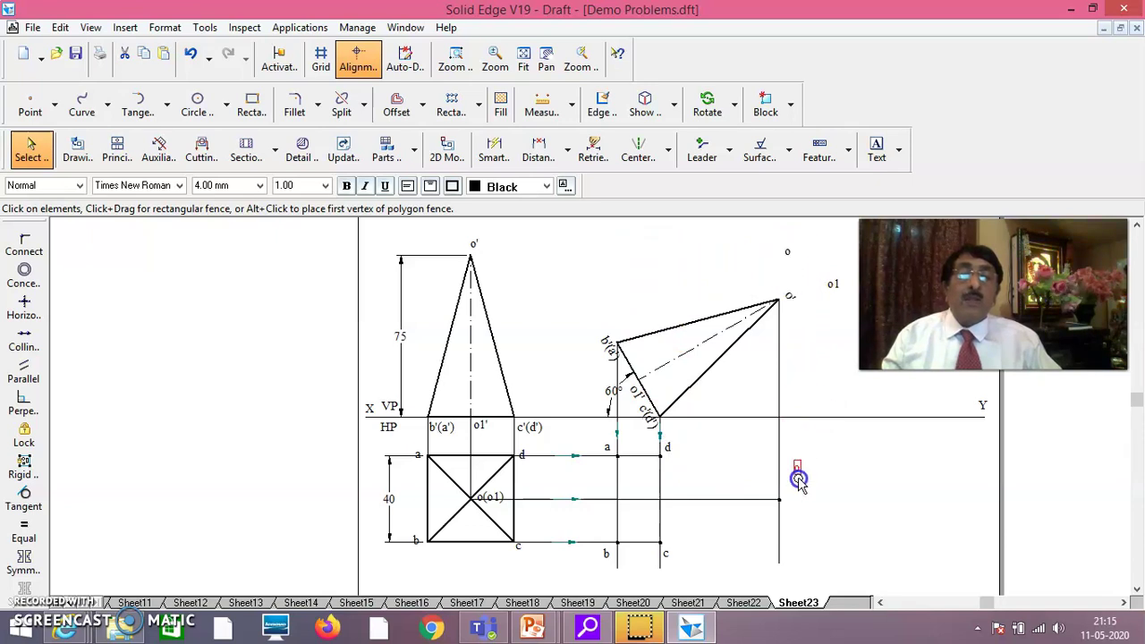
{"action": "left_click", "coordinate": [888, 483]}
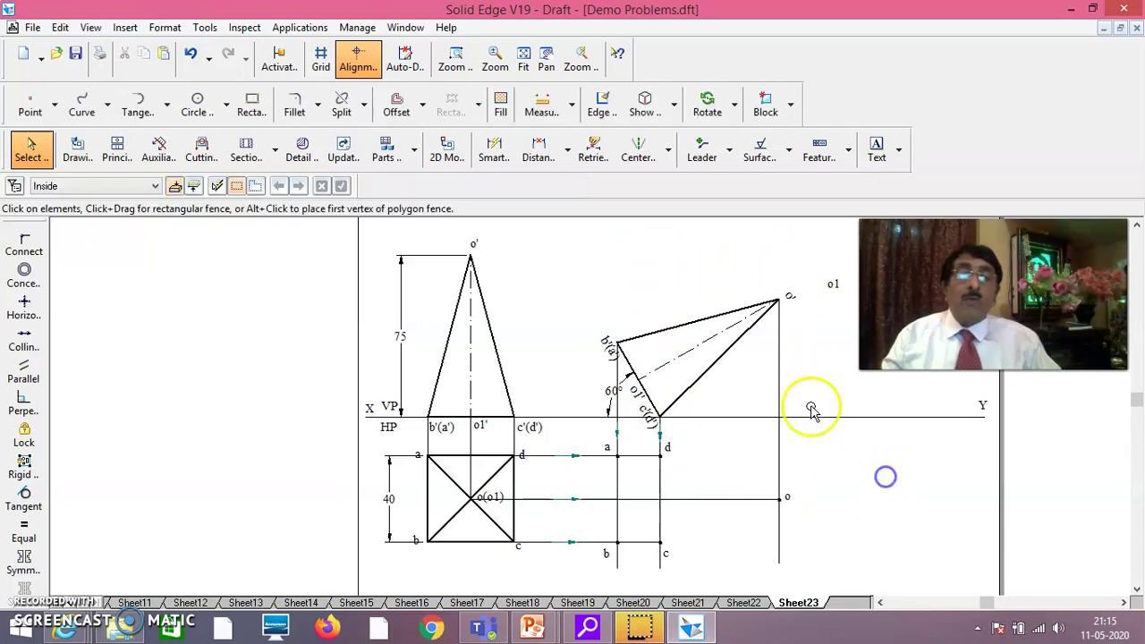
- Draw a 0.13 mm wide vertical projector from o1' of the tilted front view down to the middle horizontal projector
{"action": "left_click", "coordinate": [53, 105]}
{"action": "left_click", "coordinate": [51, 136]}
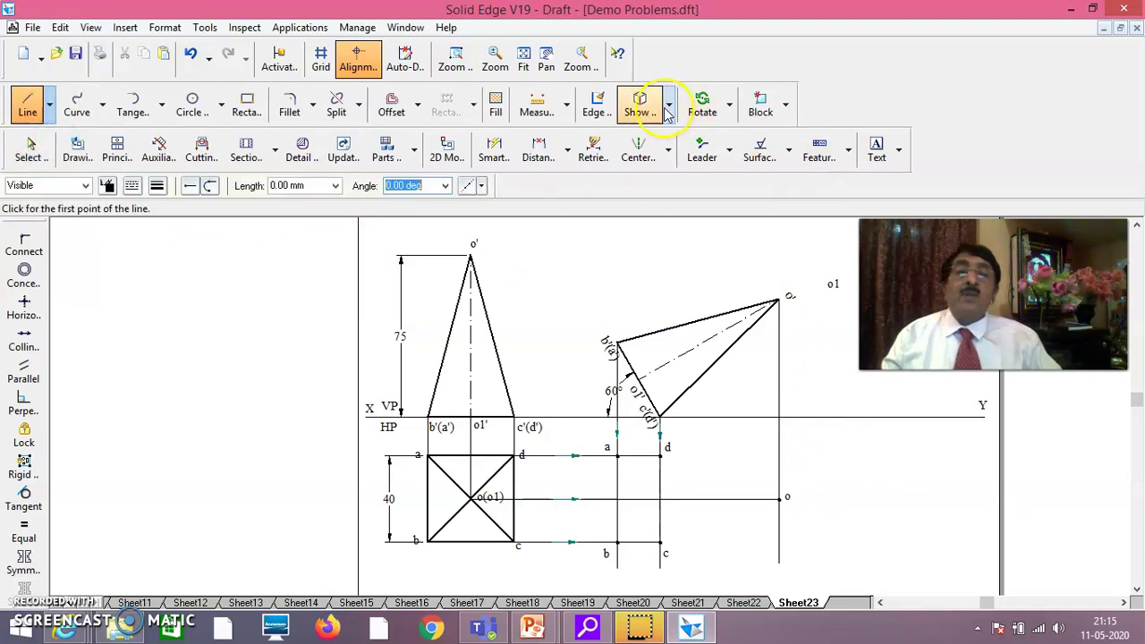
{"action": "left_click", "coordinate": [156, 185]}
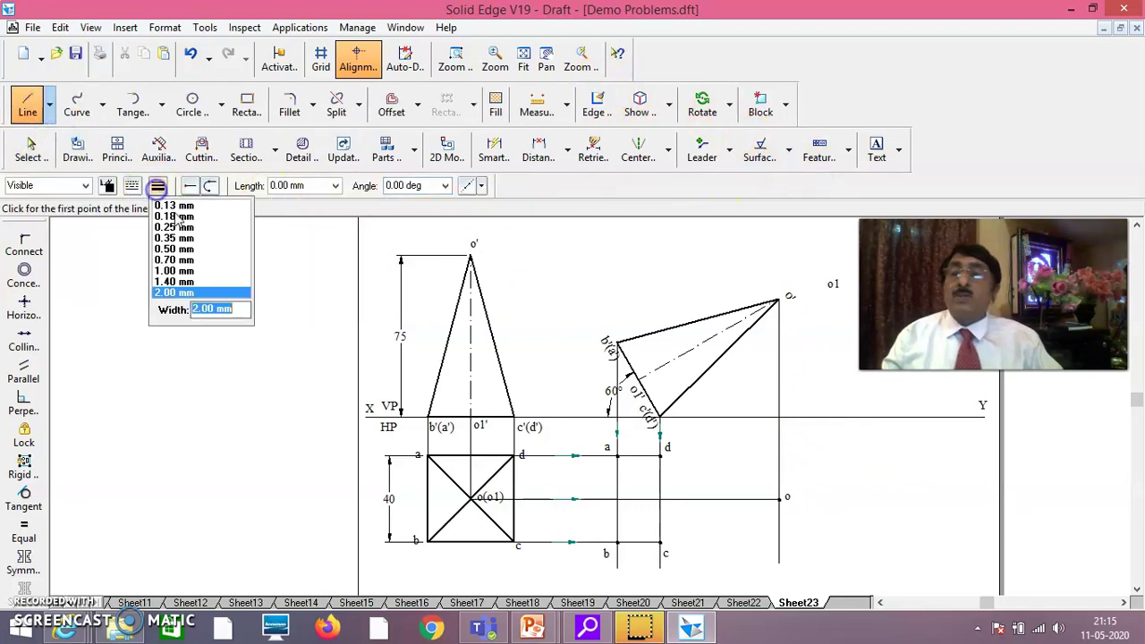
{"action": "left_click", "coordinate": [174, 208]}
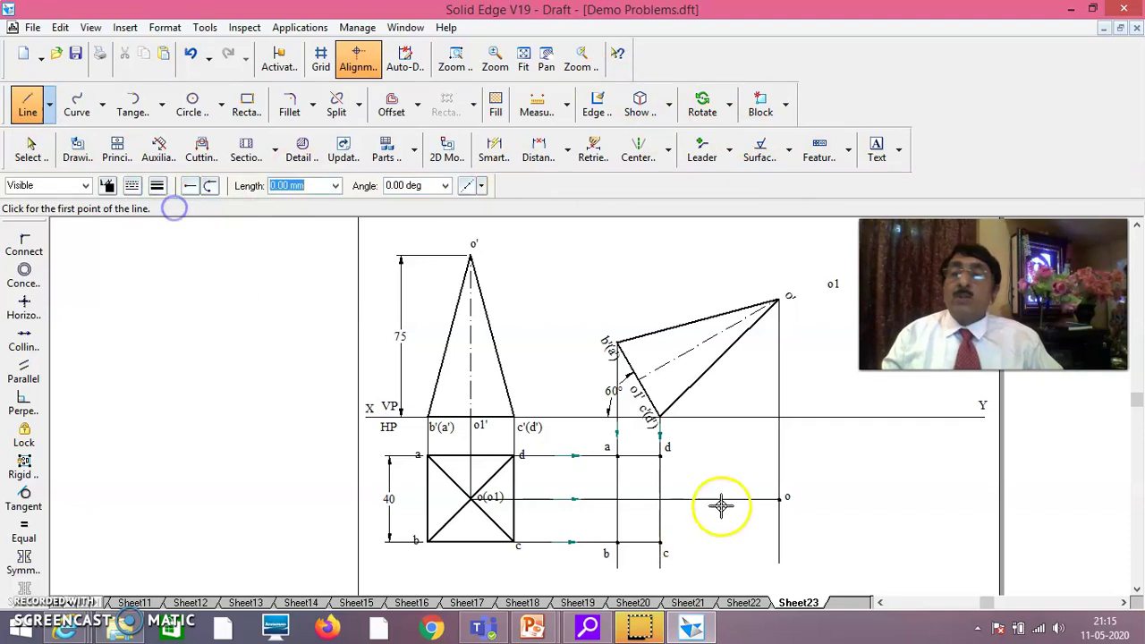
{"action": "left_click", "coordinate": [637, 380]}
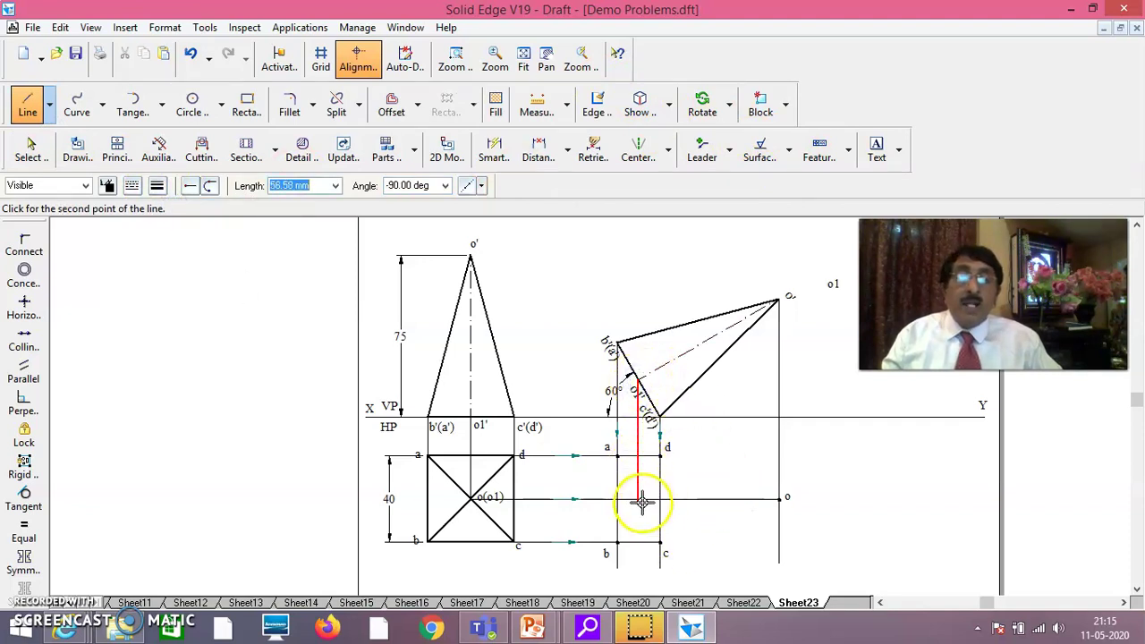
{"action": "left_click", "coordinate": [639, 498]}
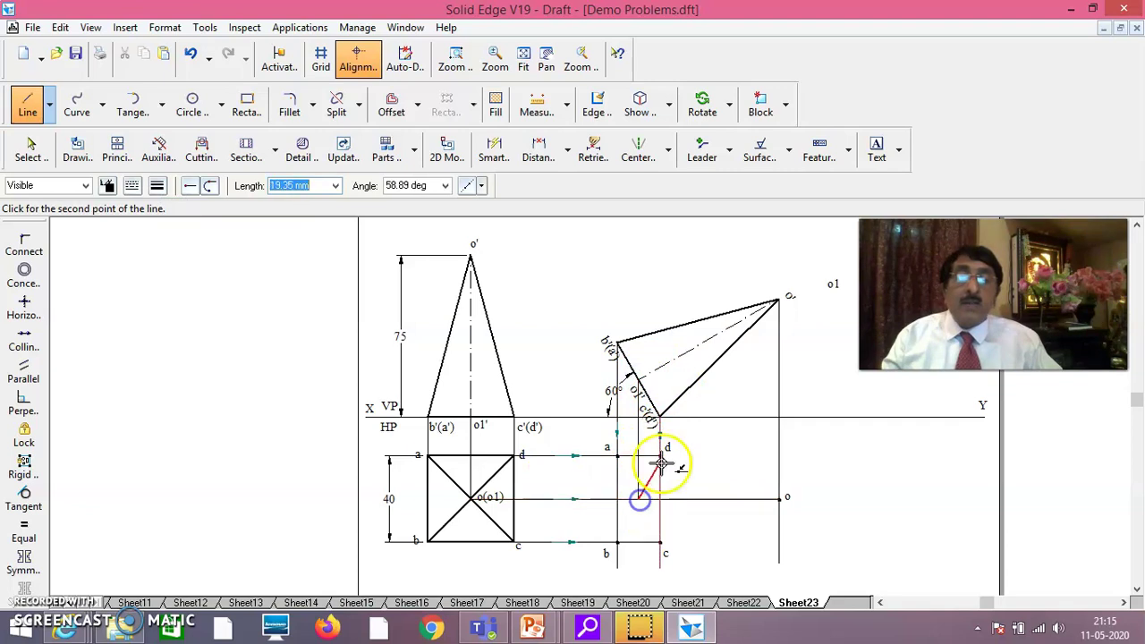
{"action": "right_click", "coordinate": [690, 465]}
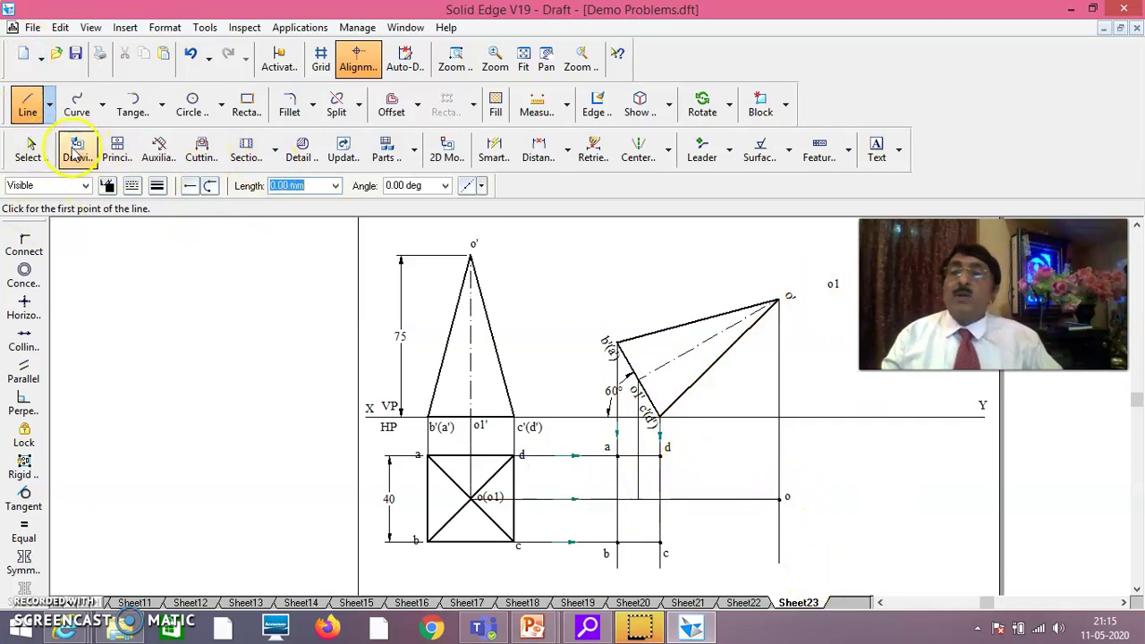
- Move the o1 label just below the intersection of its vertical projector and the middle horizontal projector
{"action": "left_click", "coordinate": [30, 151]}
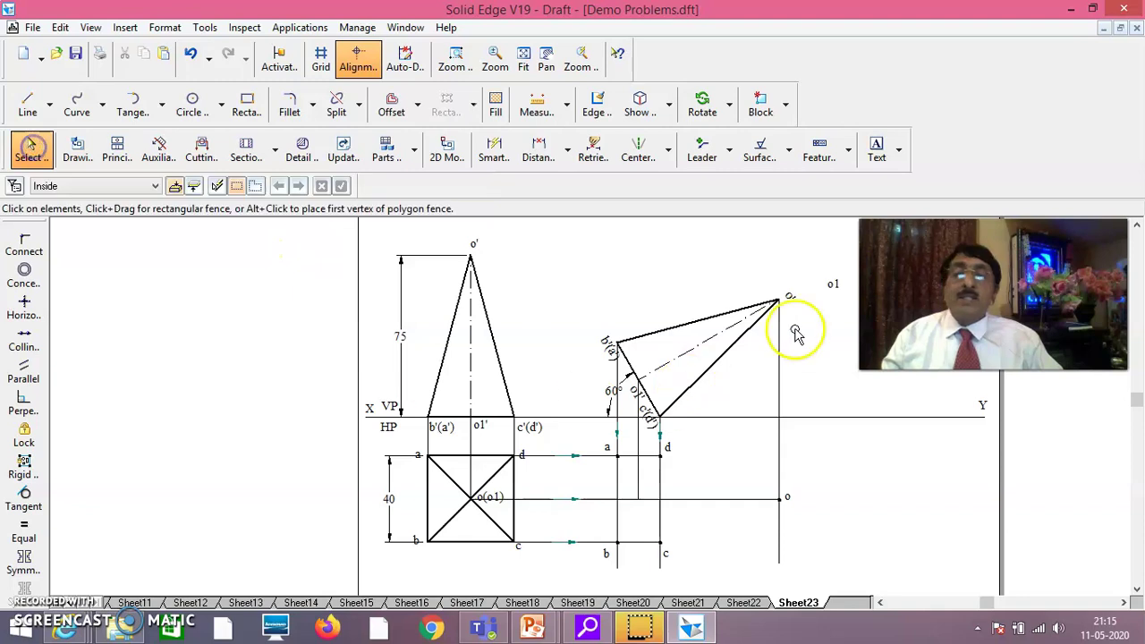
{"action": "left_click", "coordinate": [832, 286]}
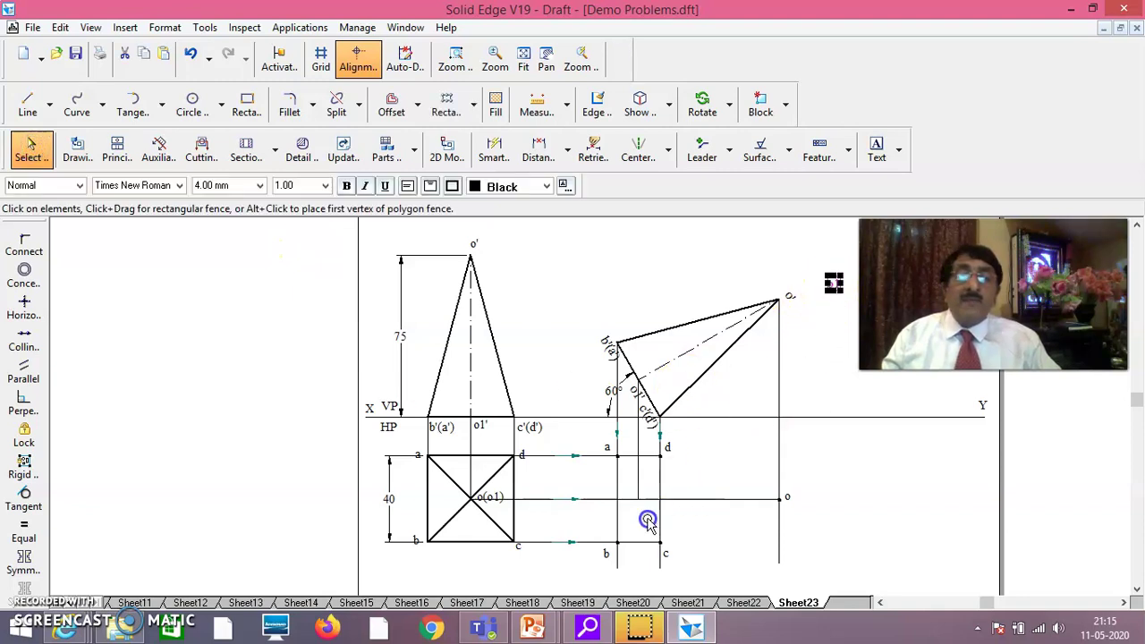
{"action": "left_click_drag", "start_coordinate": [632, 514], "coordinate": [634, 514]}
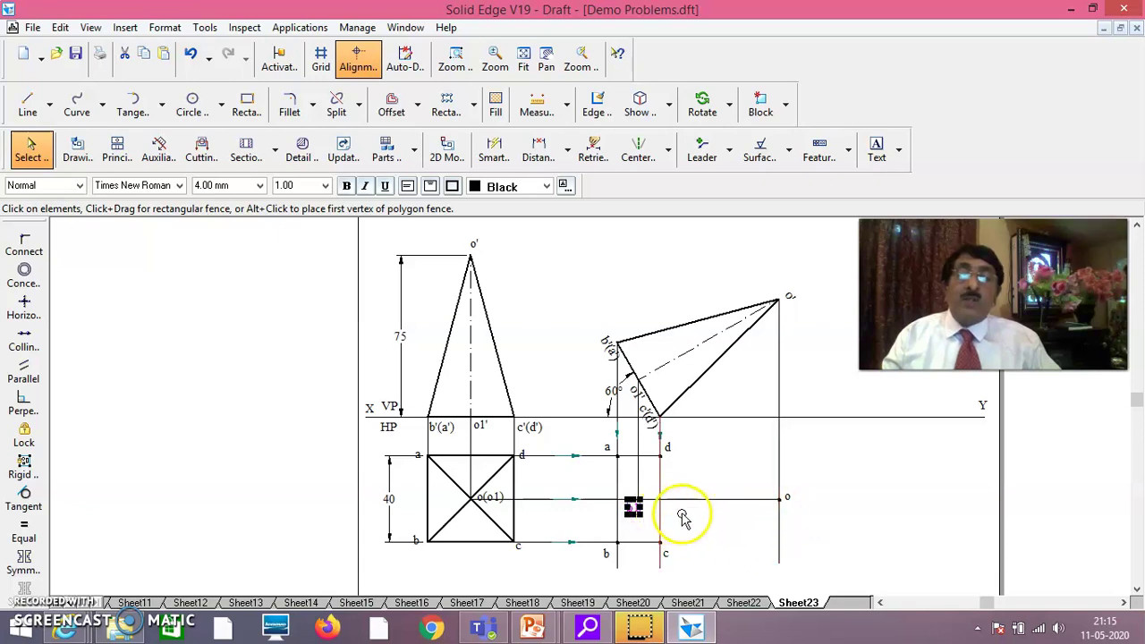
{"action": "left_click", "coordinate": [779, 530]}
{"action": "left_click", "coordinate": [909, 547]}
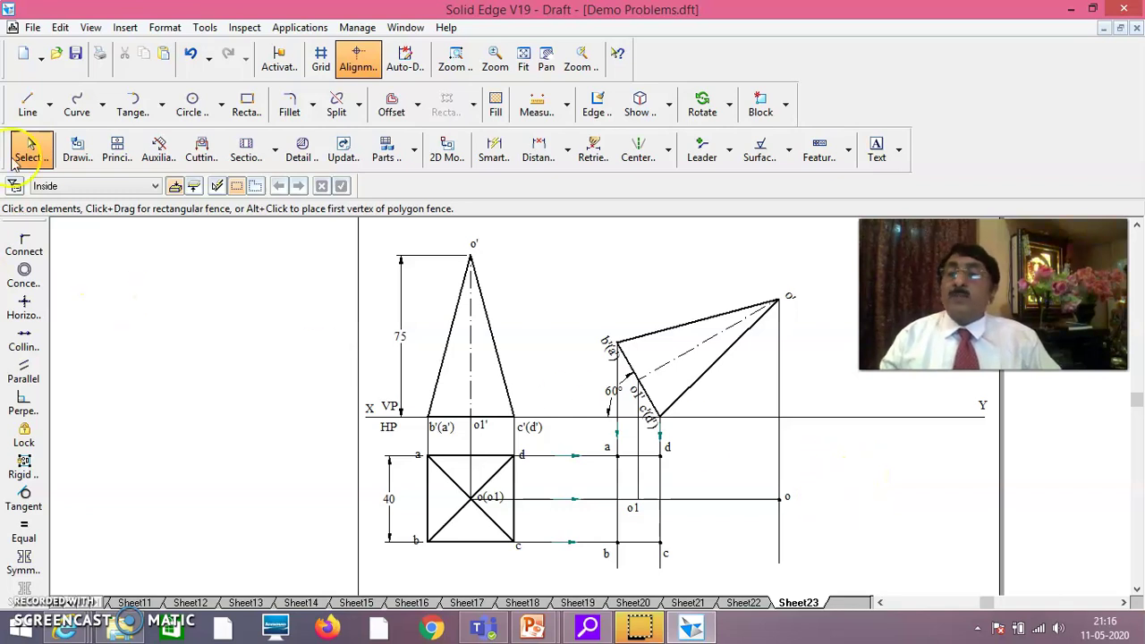
- Draw connected 0.50 mm wide lines from o to d, d to a and a to b in the second top view
{"action": "left_click", "coordinate": [48, 107]}
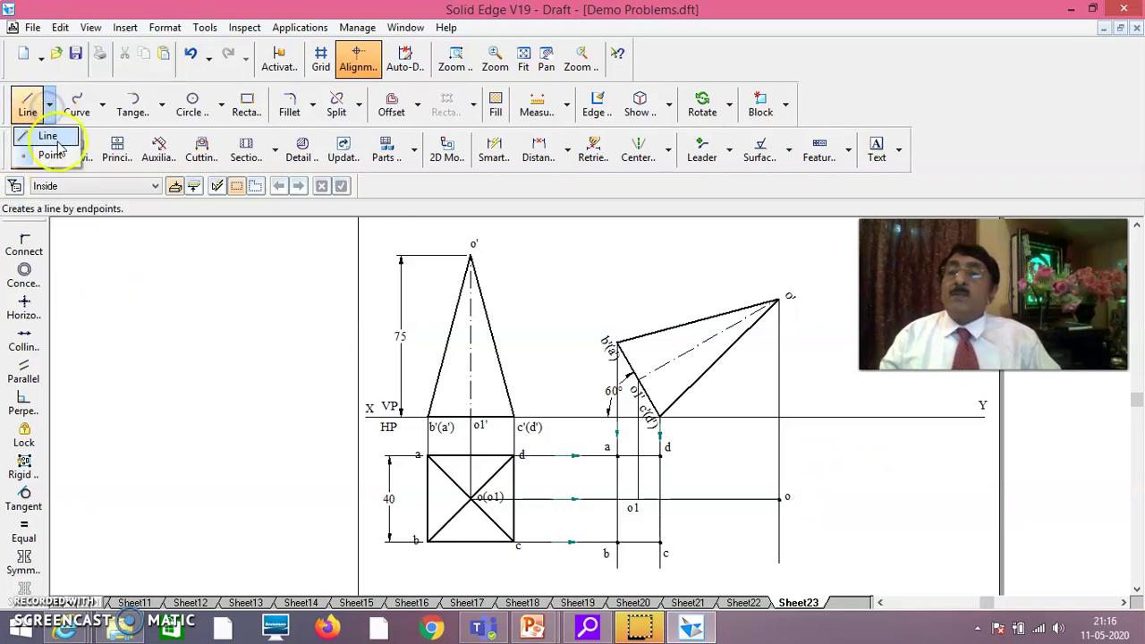
{"action": "left_click", "coordinate": [45, 136]}
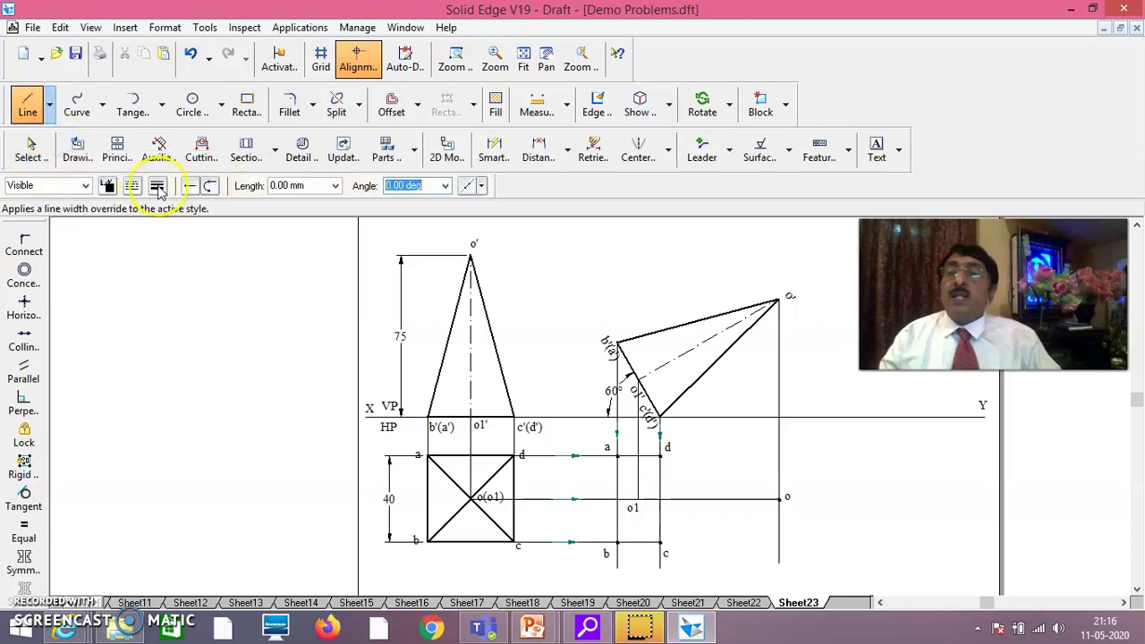
{"action": "left_click", "coordinate": [157, 186]}
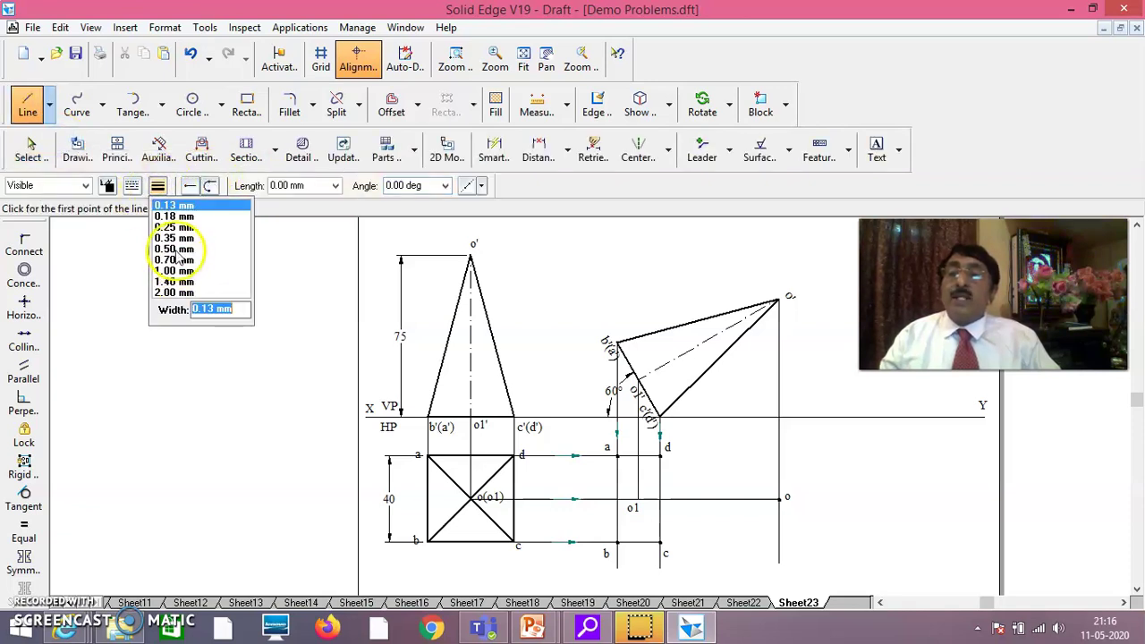
{"action": "left_click", "coordinate": [177, 259]}
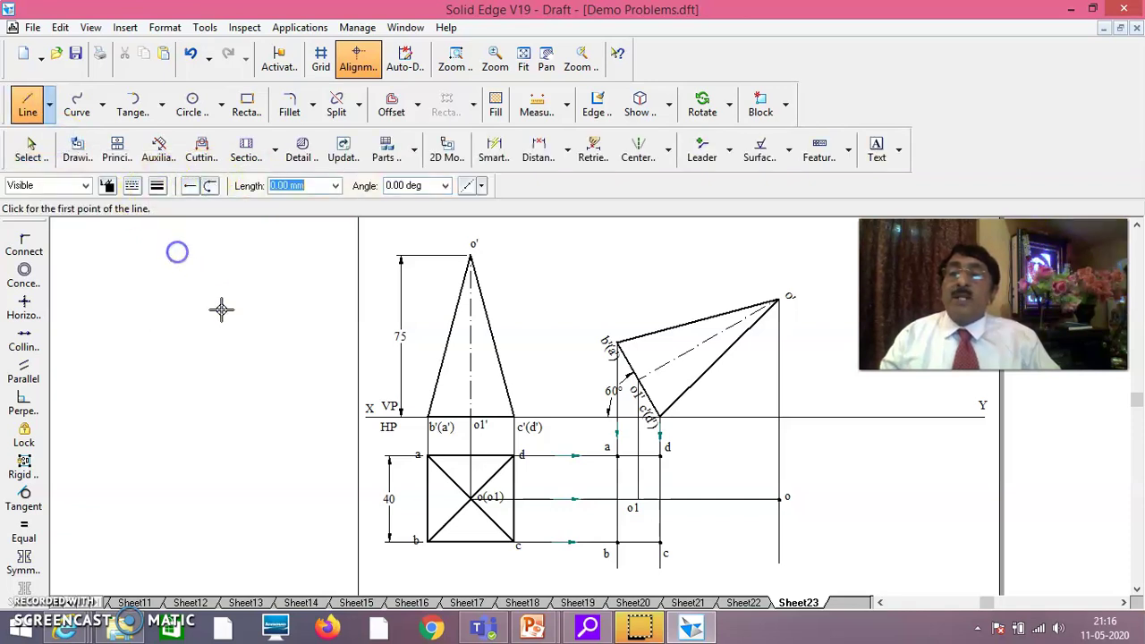
{"action": "left_click", "coordinate": [781, 498]}
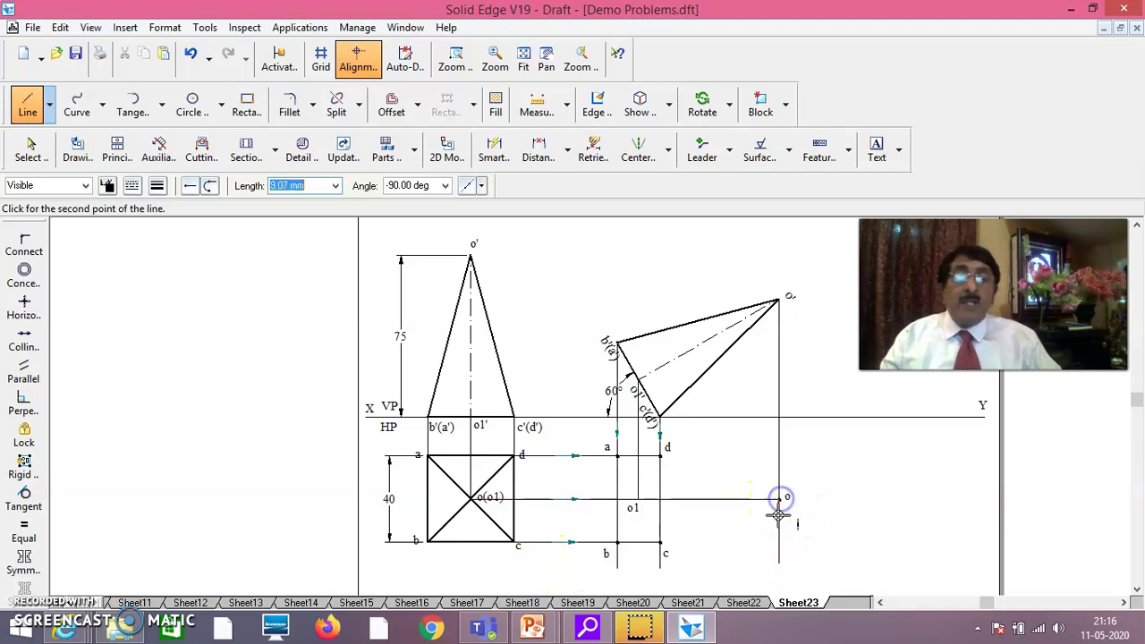
{"action": "left_click", "coordinate": [661, 458]}
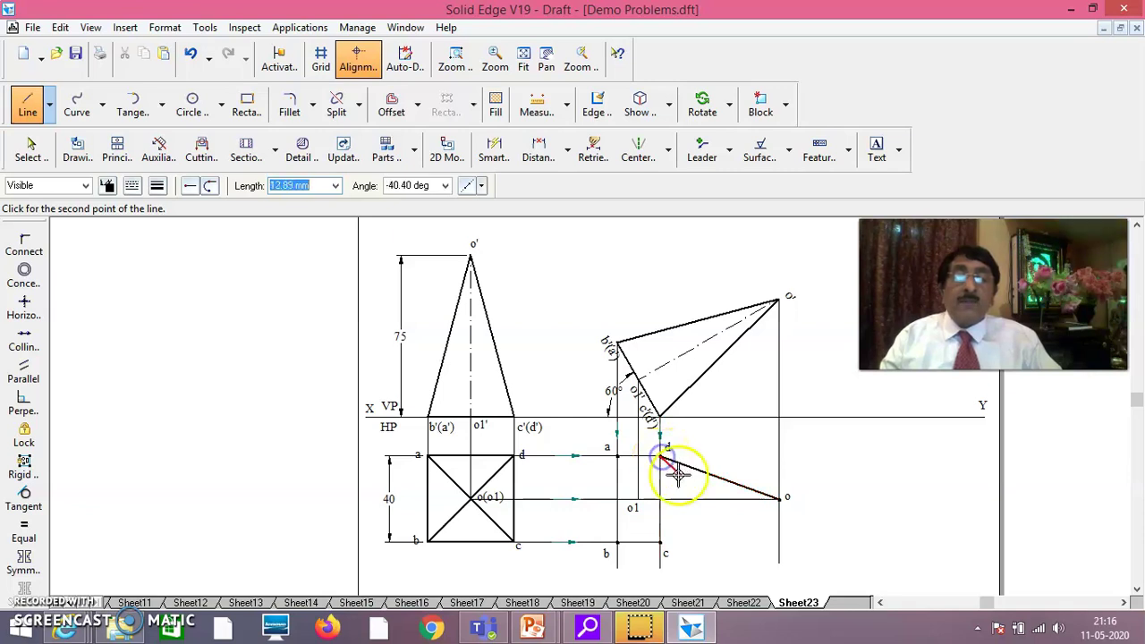
{"action": "left_click", "coordinate": [618, 457]}
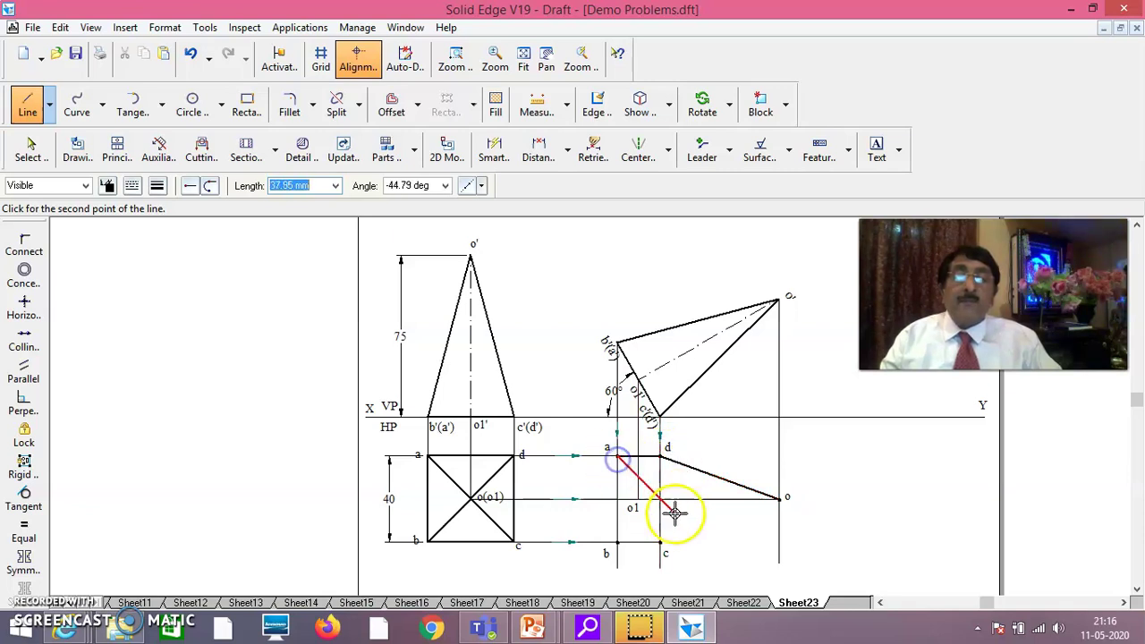
{"action": "left_click", "coordinate": [635, 549]}
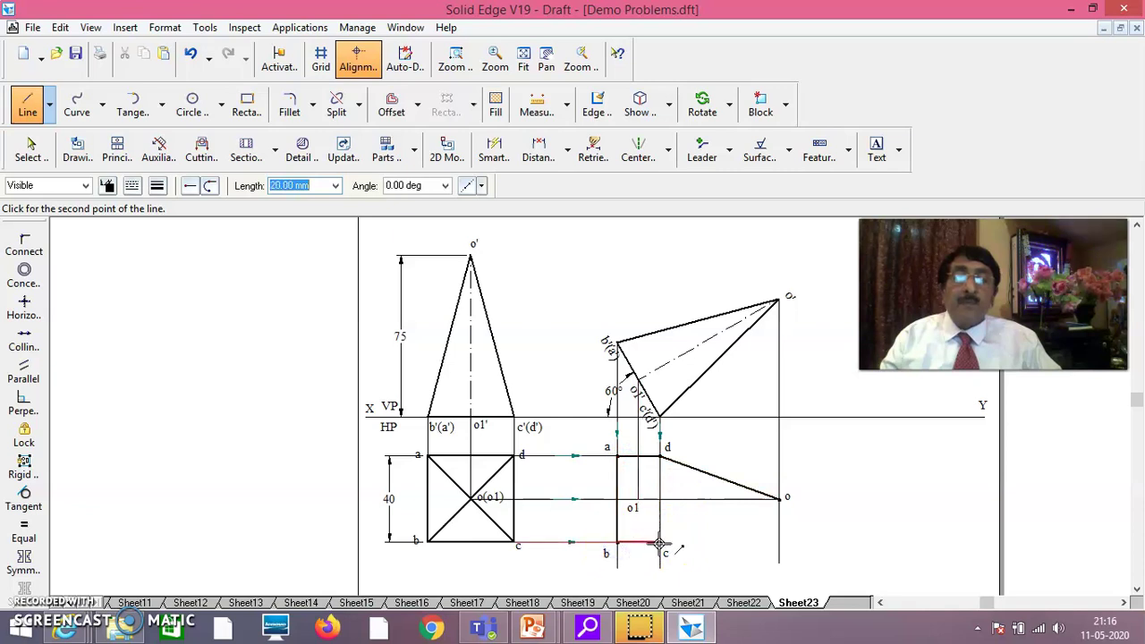
{"action": "left_click", "coordinate": [697, 547]}
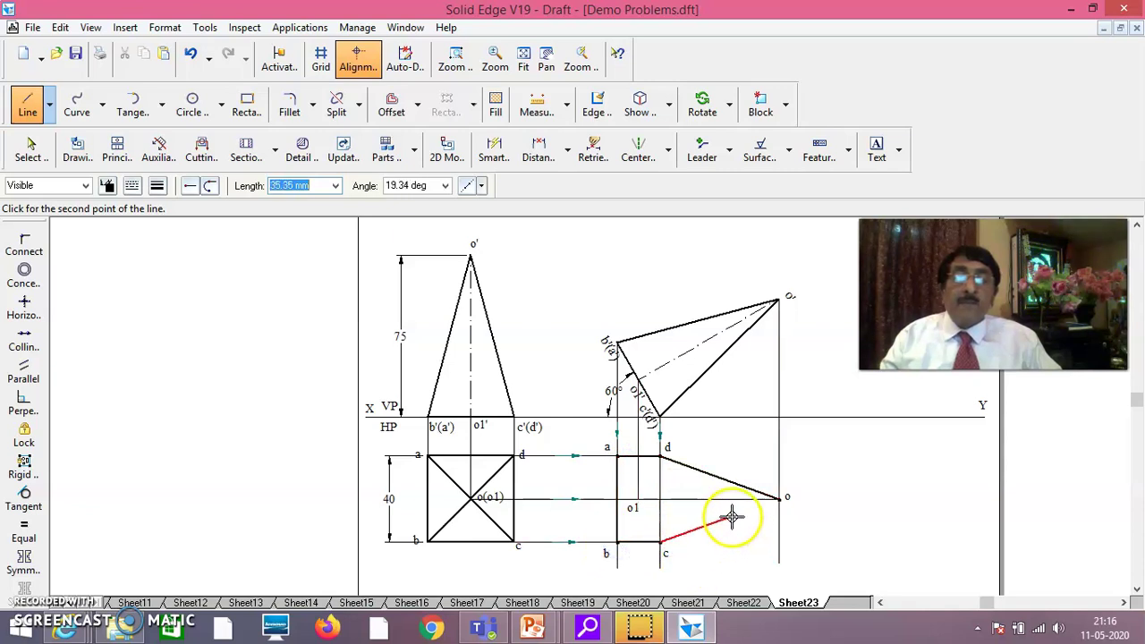
{"action": "left_click", "coordinate": [780, 497]}
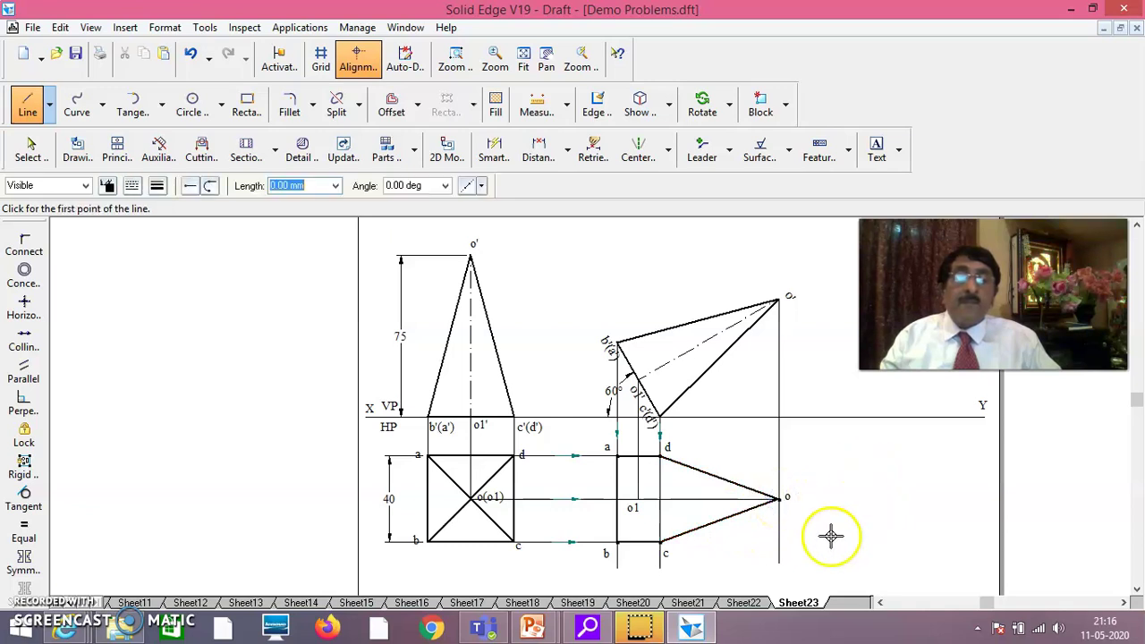
{"action": "left_click", "coordinate": [190, 55]}
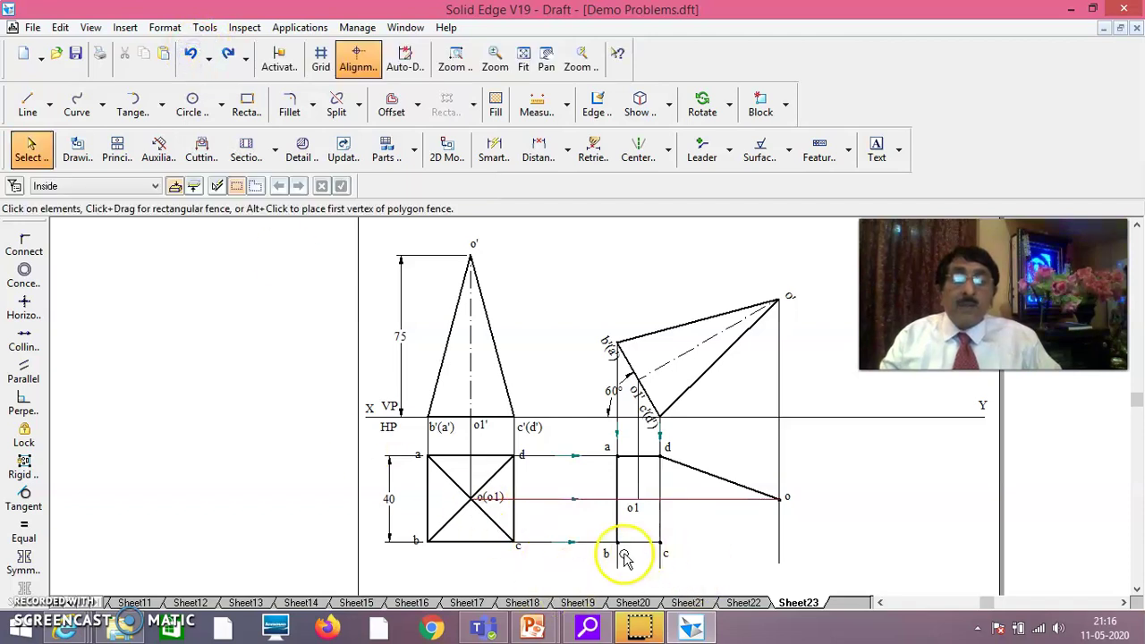
- Complete the second top view's outline with 0.50 mm wide lines from b to c and from c to o
{"action": "left_click", "coordinate": [28, 108]}
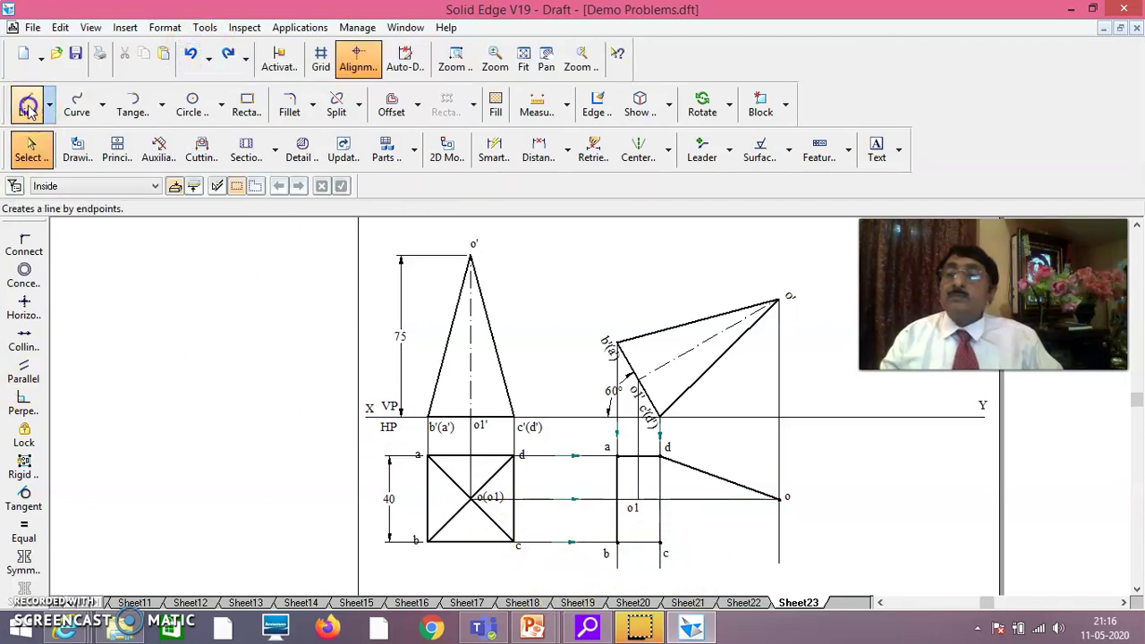
{"action": "left_click", "coordinate": [156, 185]}
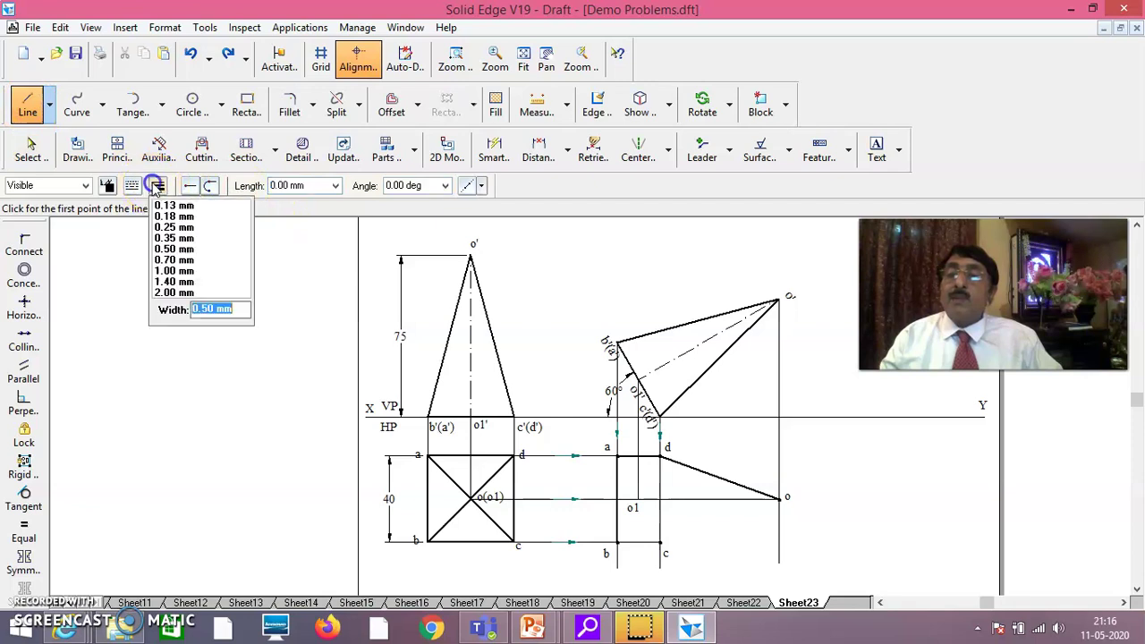
{"action": "left_click", "coordinate": [170, 271]}
{"action": "left_click", "coordinate": [156, 185]}
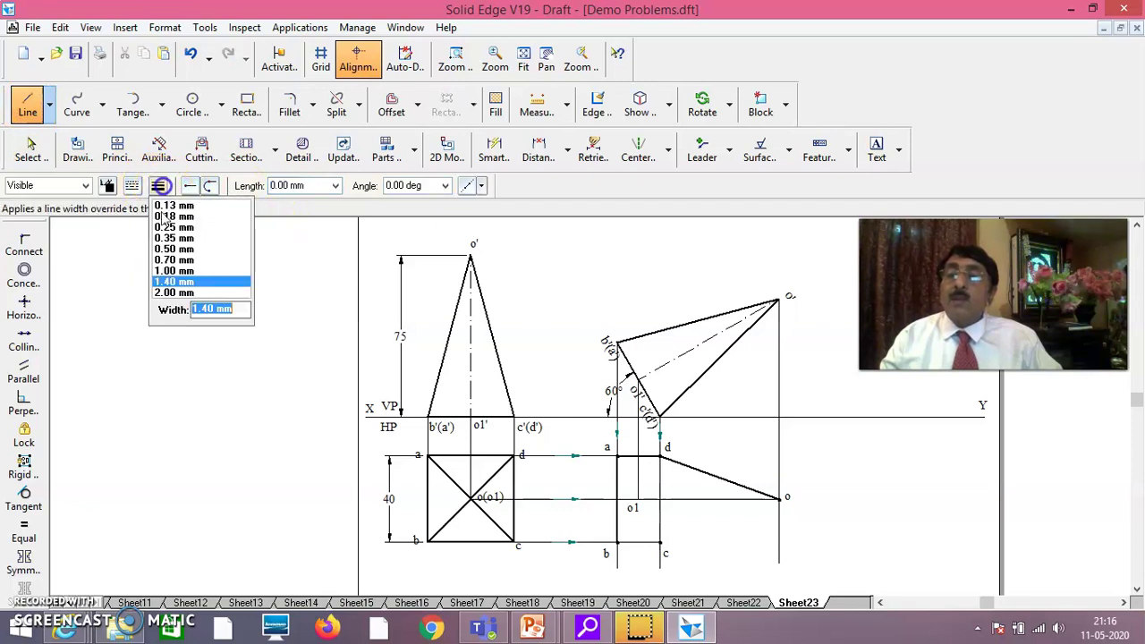
{"action": "left_click", "coordinate": [161, 248]}
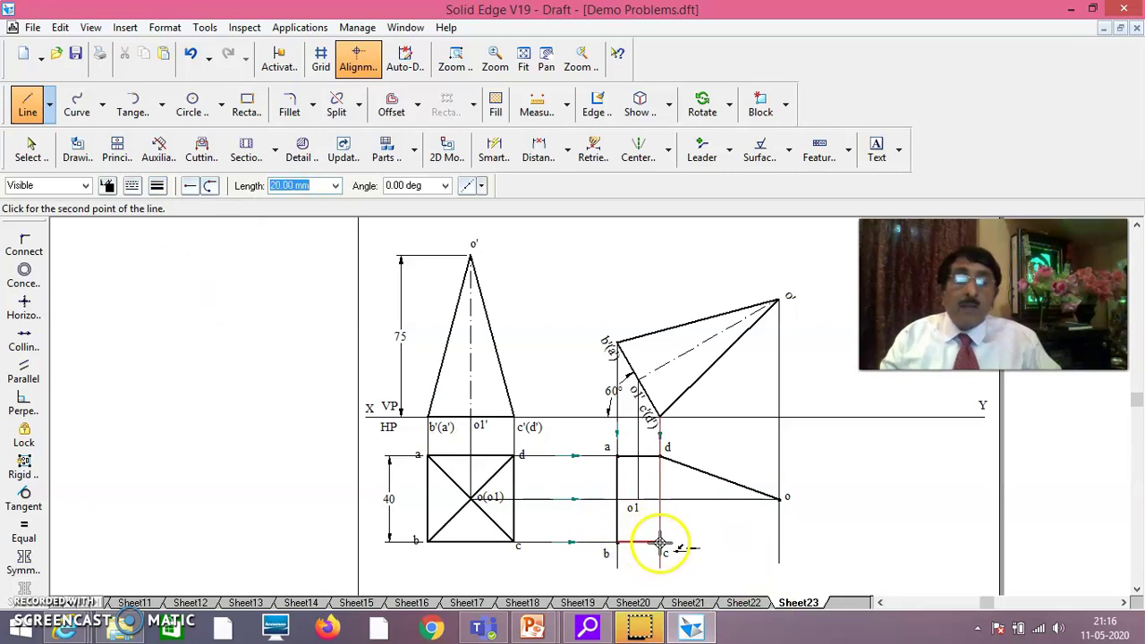
{"action": "left_click", "coordinate": [659, 543]}
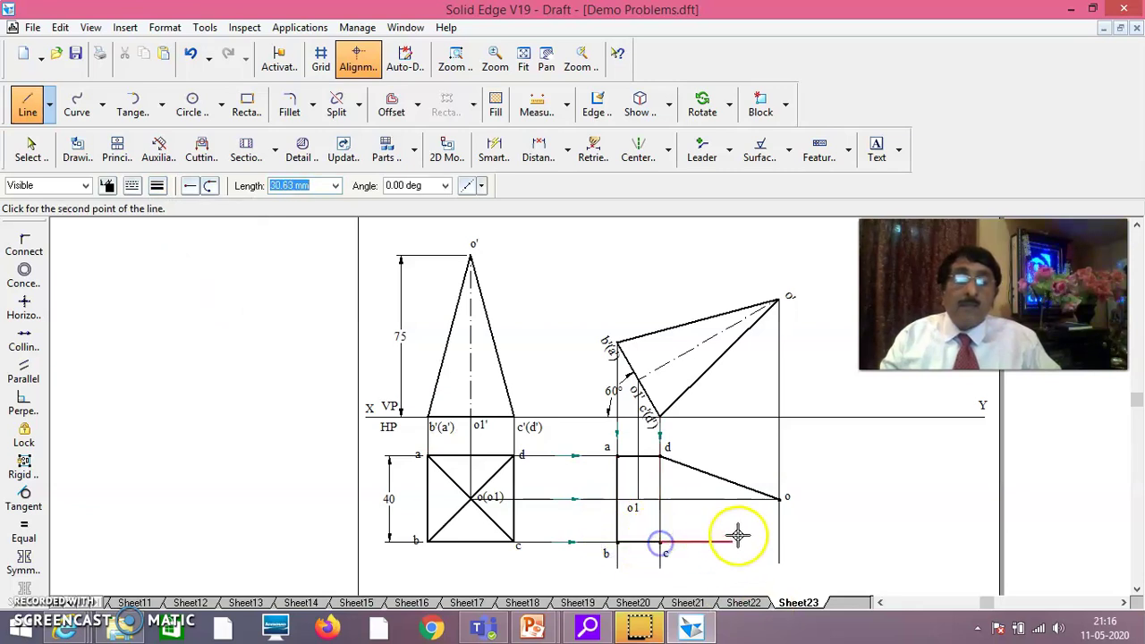
{"action": "left_click", "coordinate": [781, 499]}
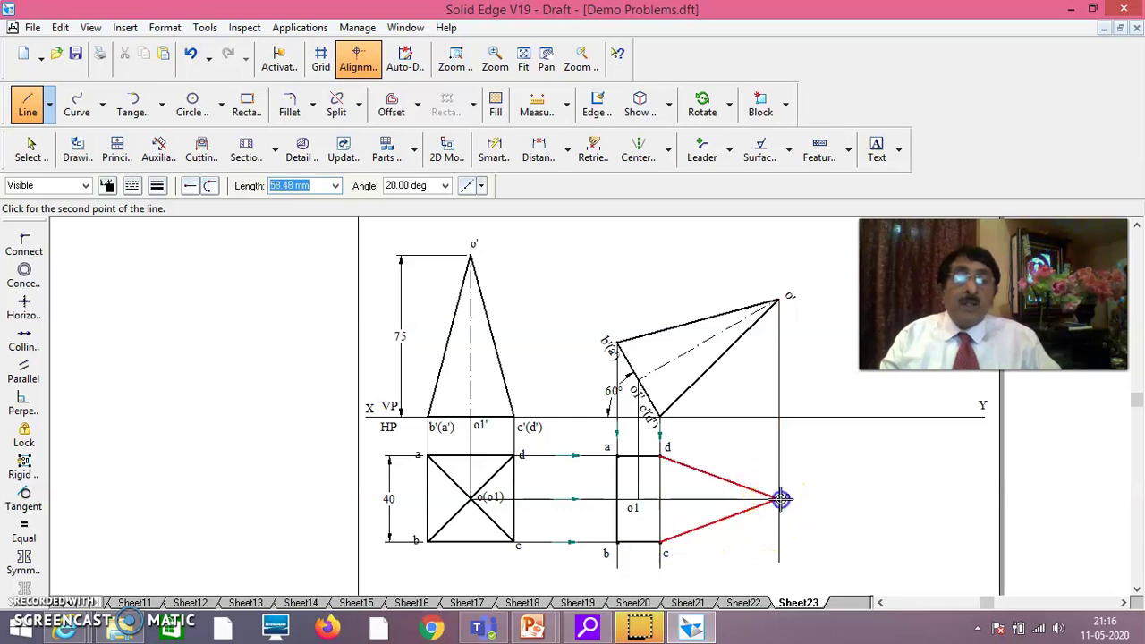
{"action": "right_click", "coordinate": [875, 466]}
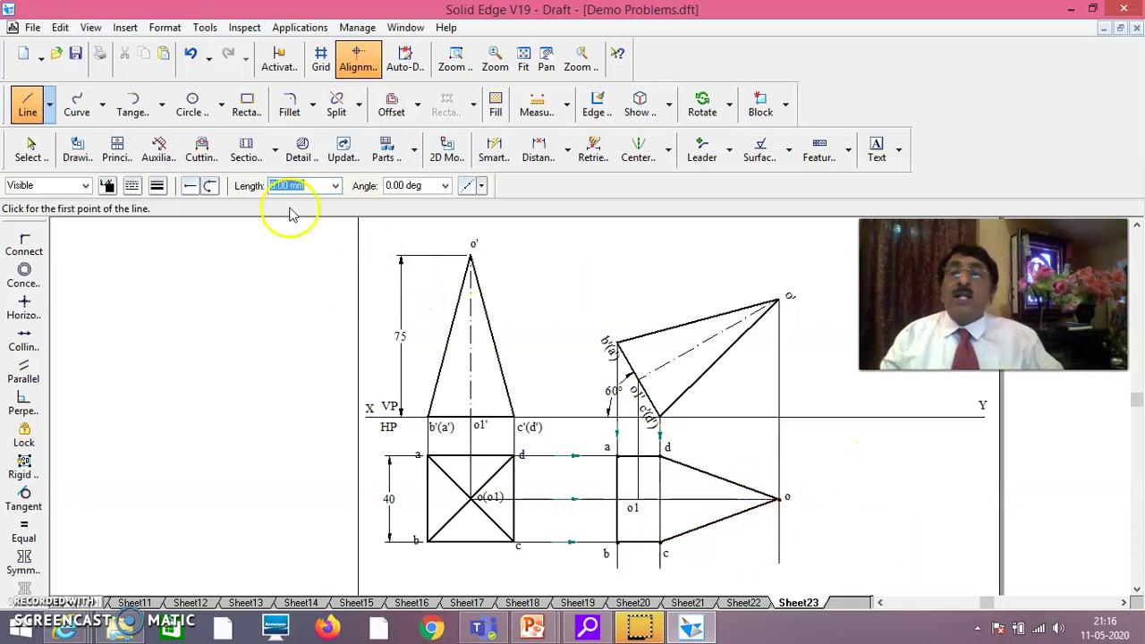
{"action": "left_click", "coordinate": [358, 108]}
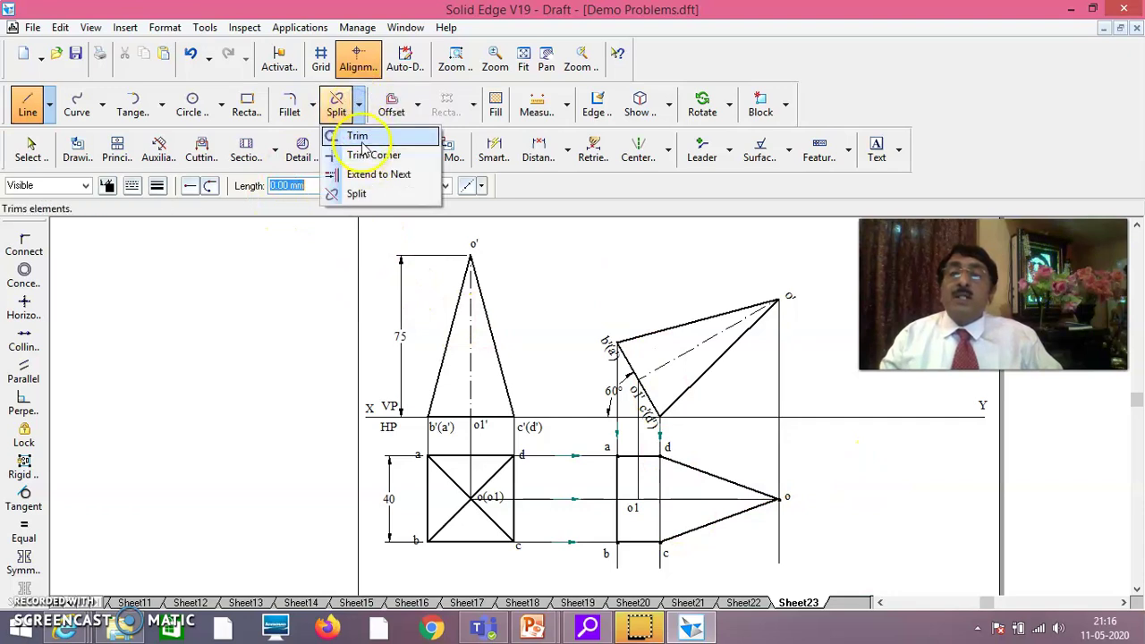
{"action": "left_click", "coordinate": [367, 167]}
{"action": "left_click", "coordinate": [616, 558]}
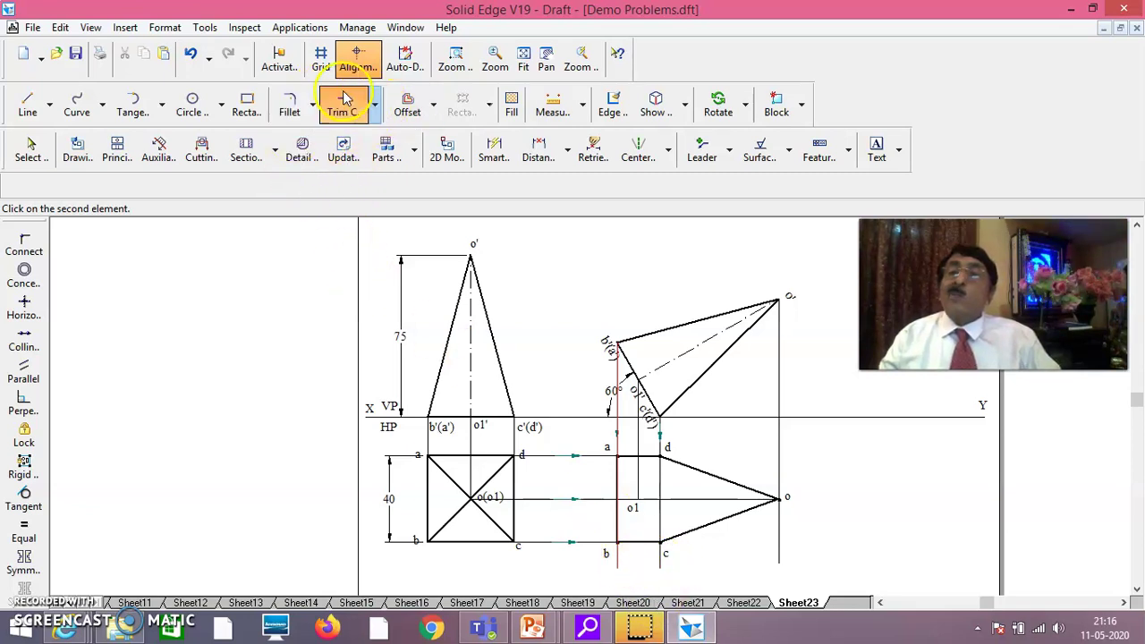
- Trim the overhanging ends of the two vertical projectors below points b and c
{"action": "left_click", "coordinate": [376, 107]}
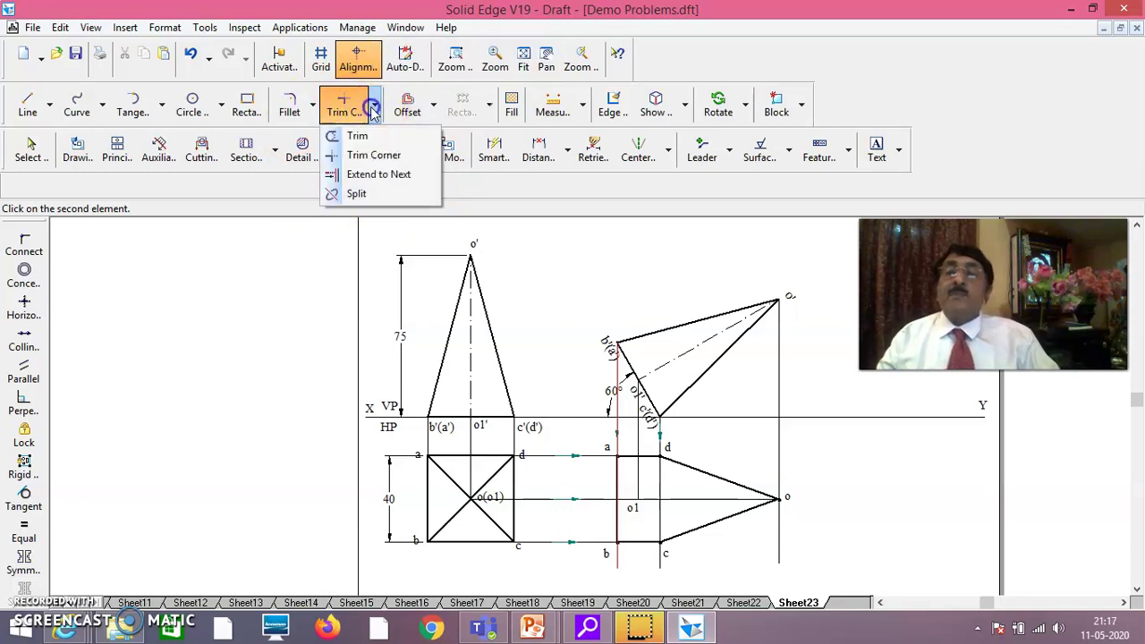
{"action": "left_click", "coordinate": [362, 137]}
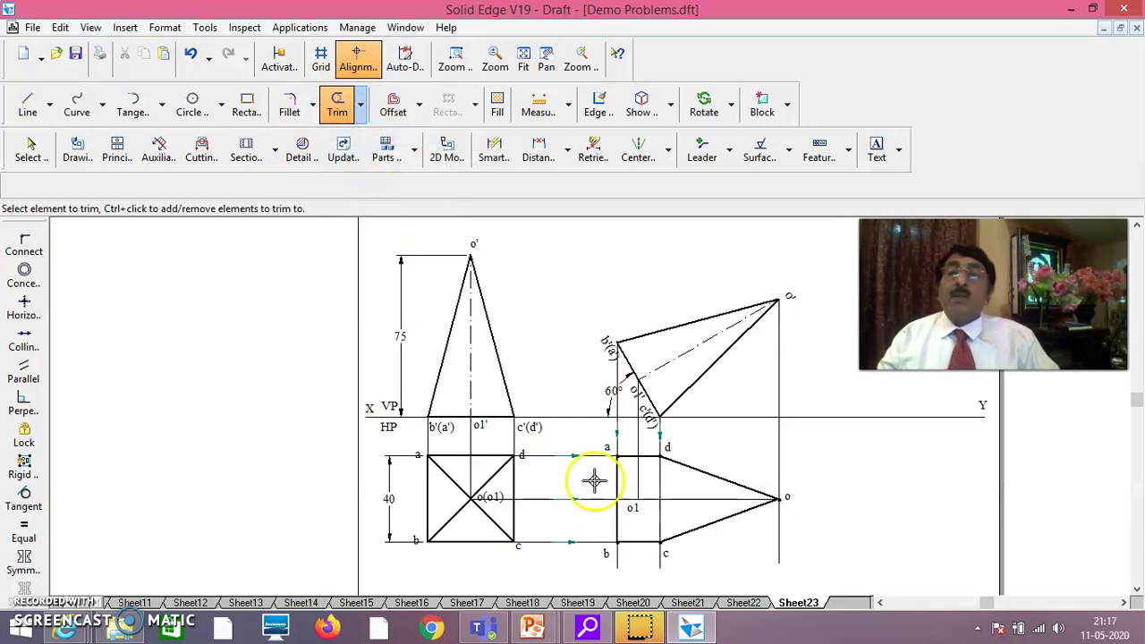
{"action": "left_click", "coordinate": [615, 559]}
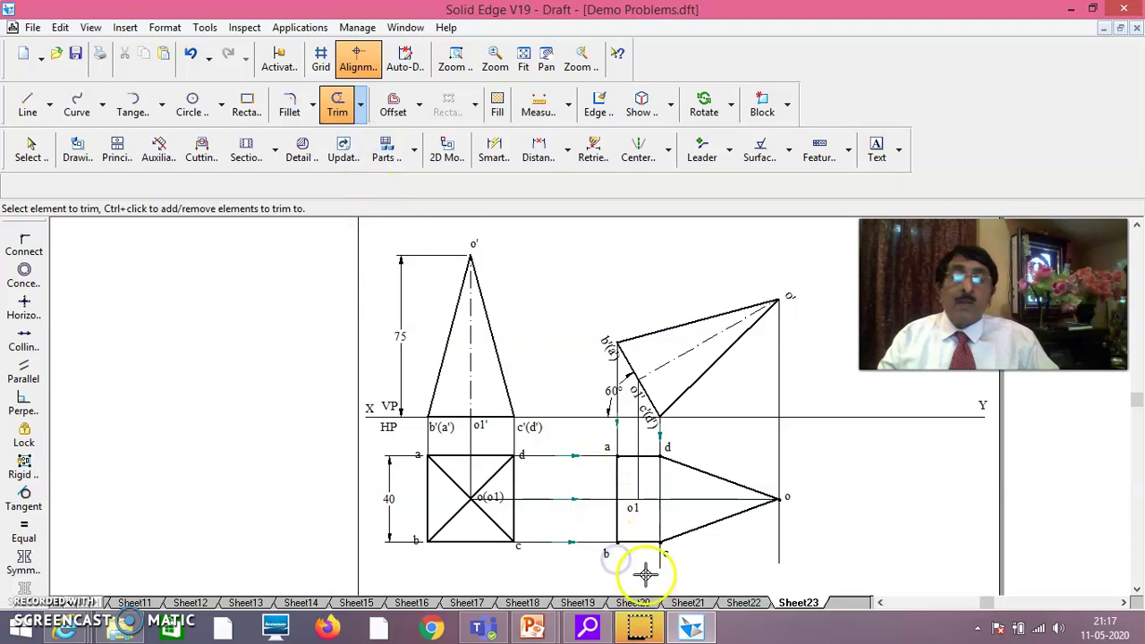
{"action": "left_click", "coordinate": [658, 567]}
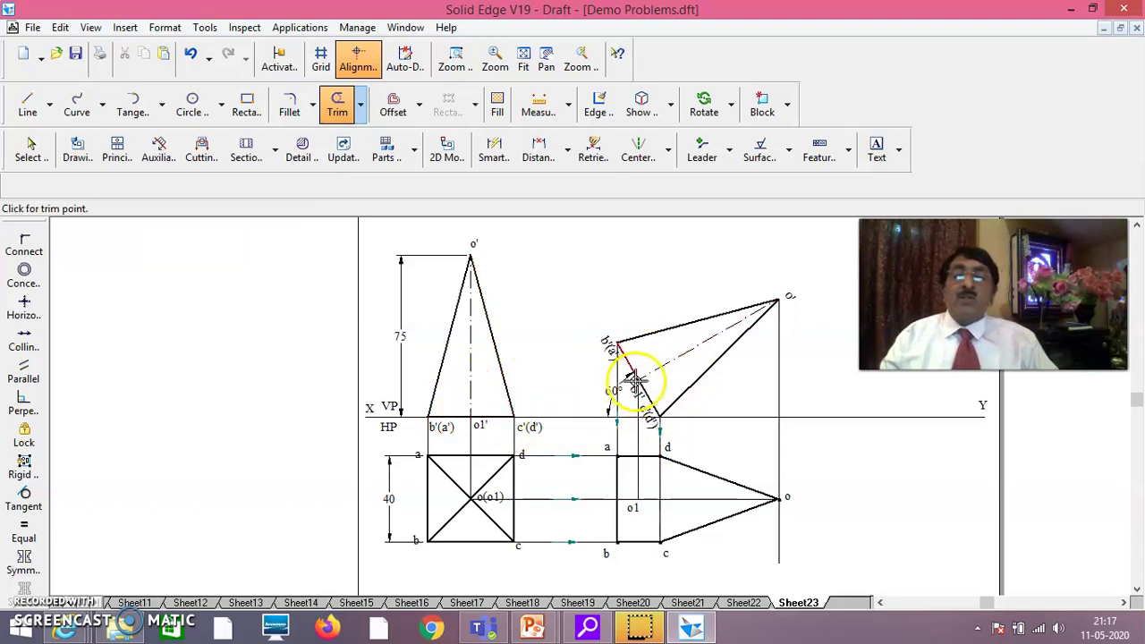
{"action": "left_click", "coordinate": [608, 418]}
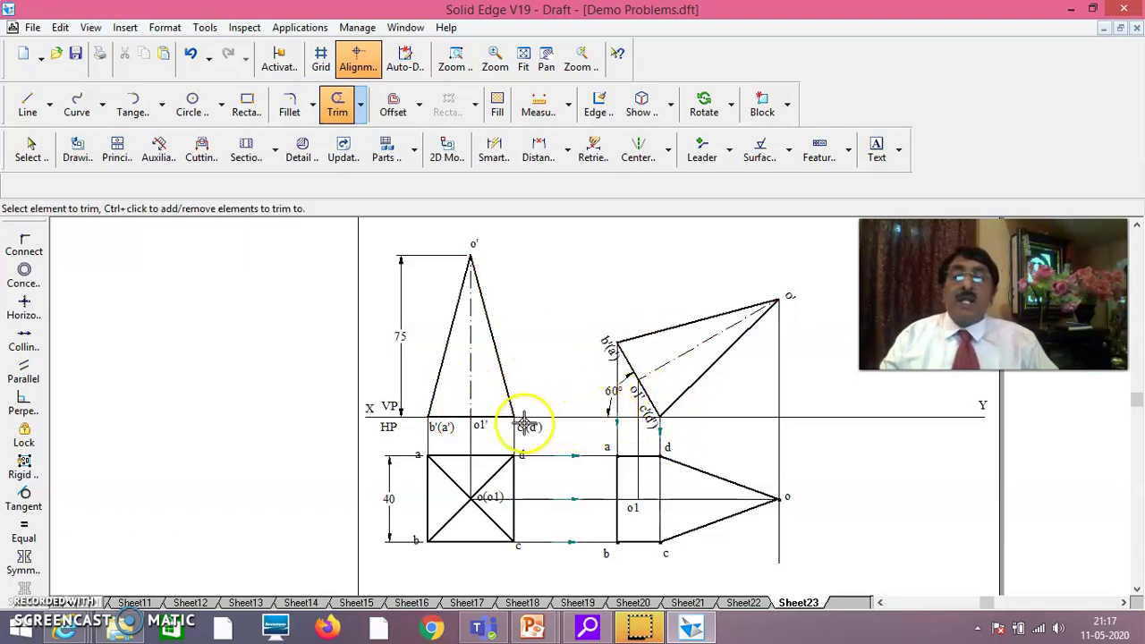
{"action": "left_click", "coordinate": [670, 421]}
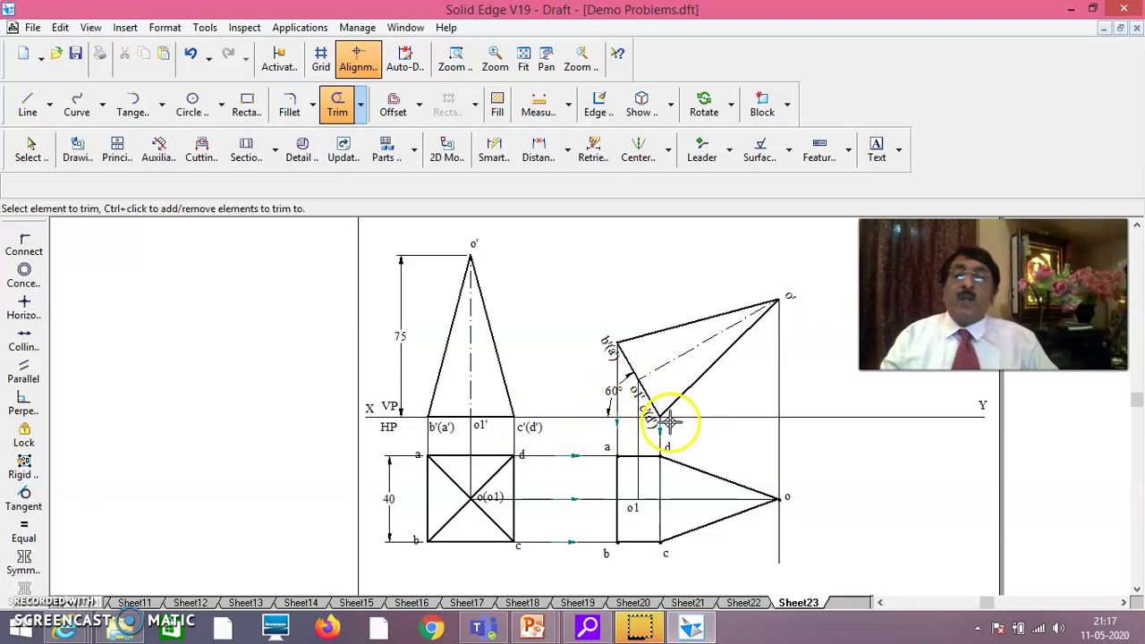
{"action": "left_click", "coordinate": [777, 416]}
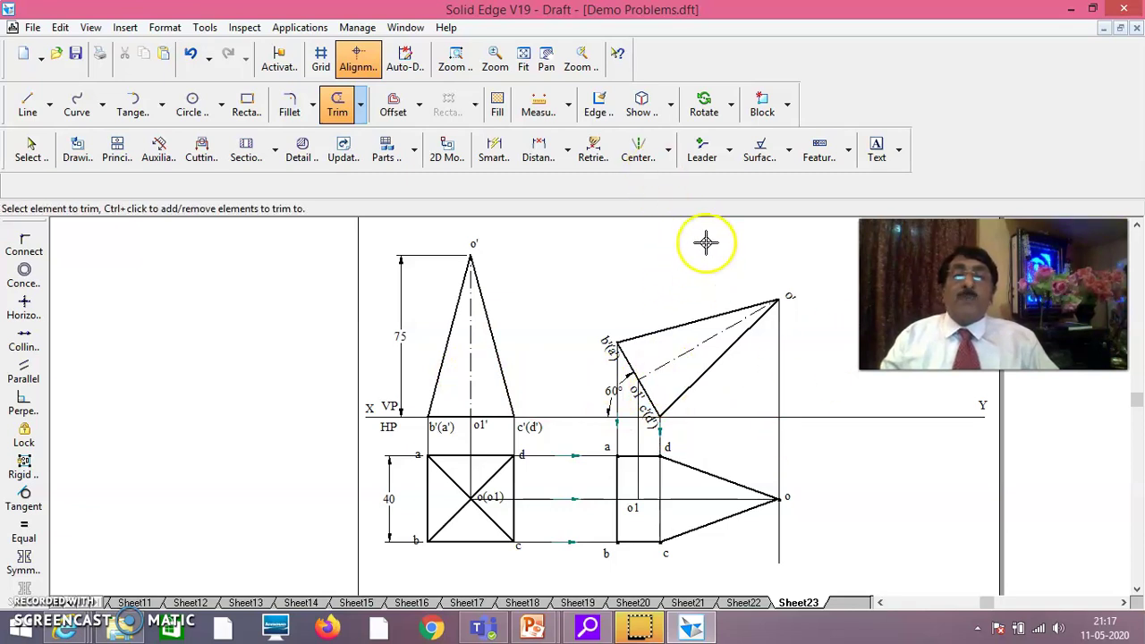
{"action": "left_click", "coordinate": [779, 319]}
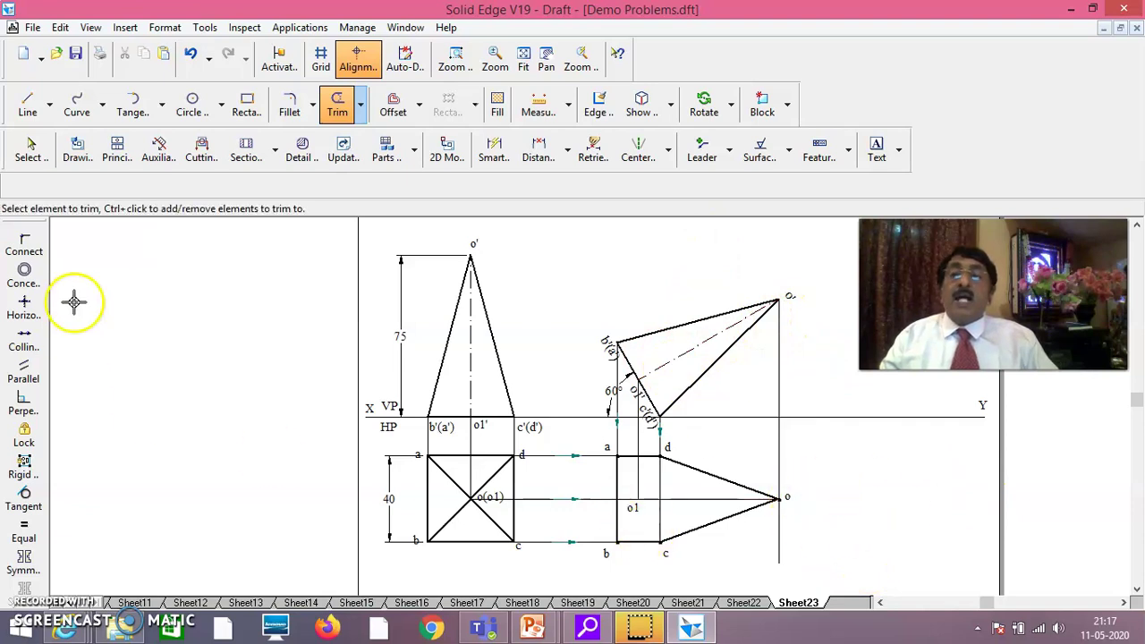
{"action": "left_click", "coordinate": [31, 150]}
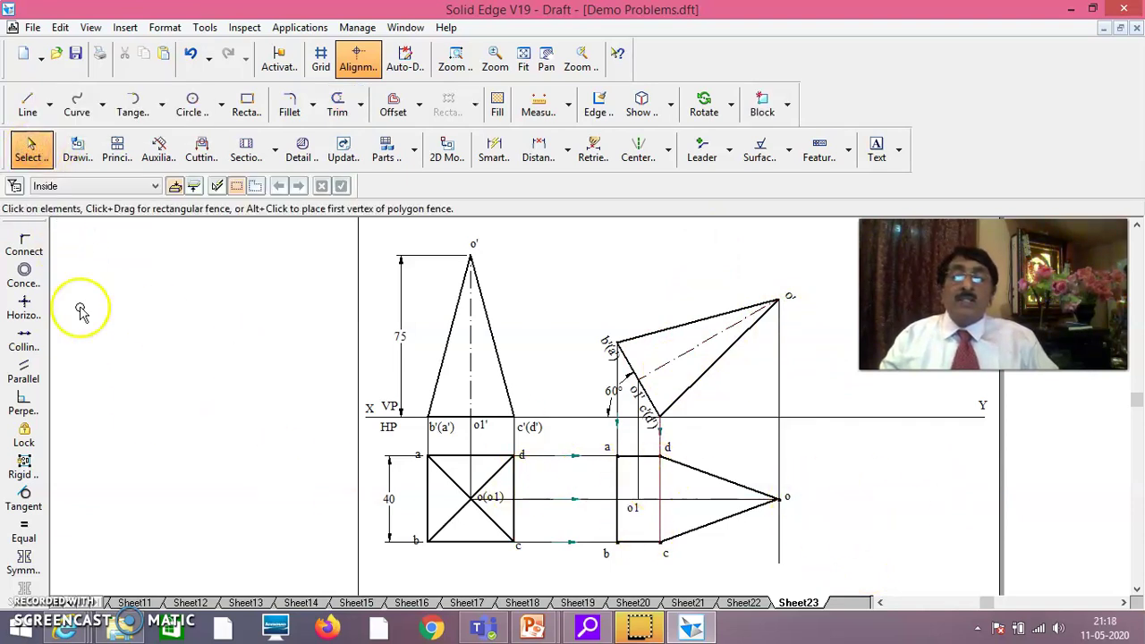
- Draw a straight vertical line from d to c in the second top view
{"action": "left_click", "coordinate": [24, 98]}
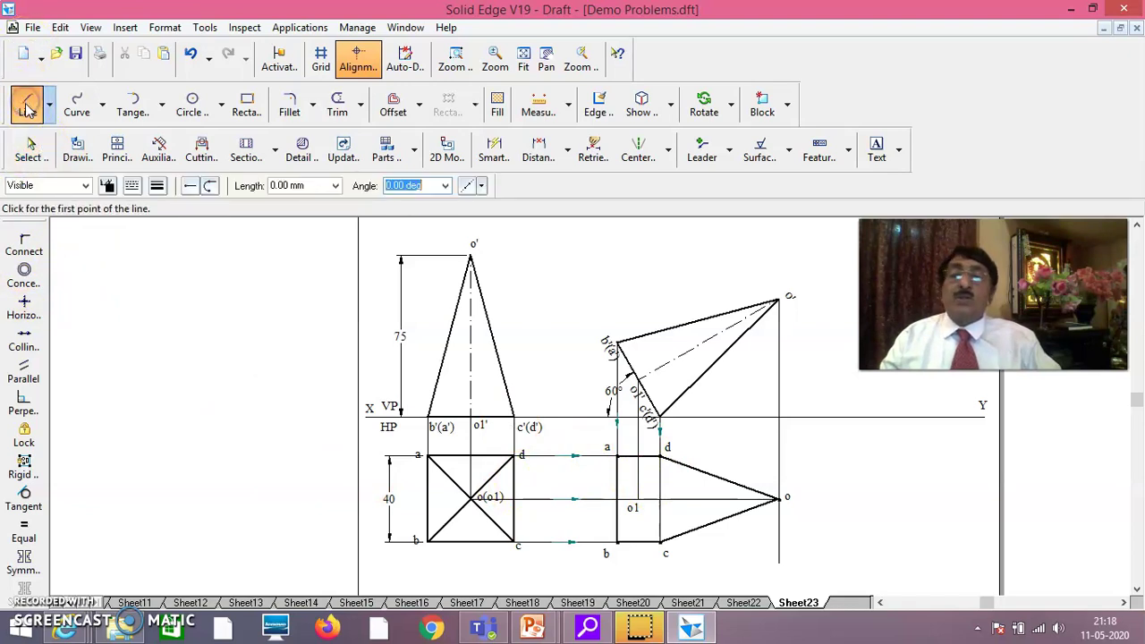
{"action": "left_click", "coordinate": [660, 456]}
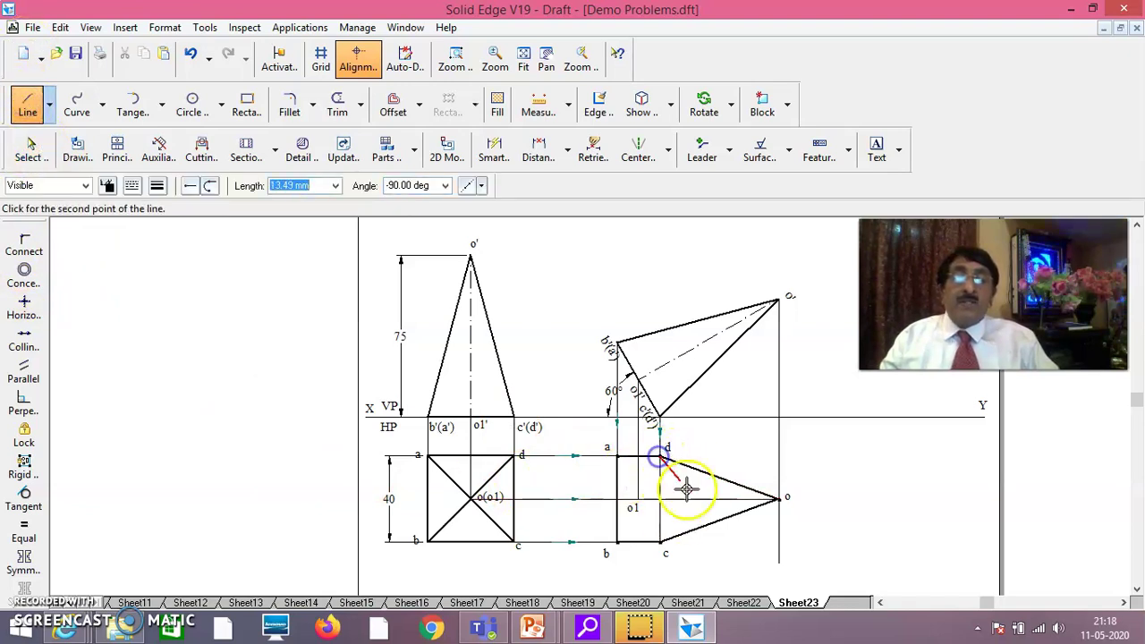
{"action": "left_click", "coordinate": [659, 542]}
{"action": "right_click", "coordinate": [761, 540]}
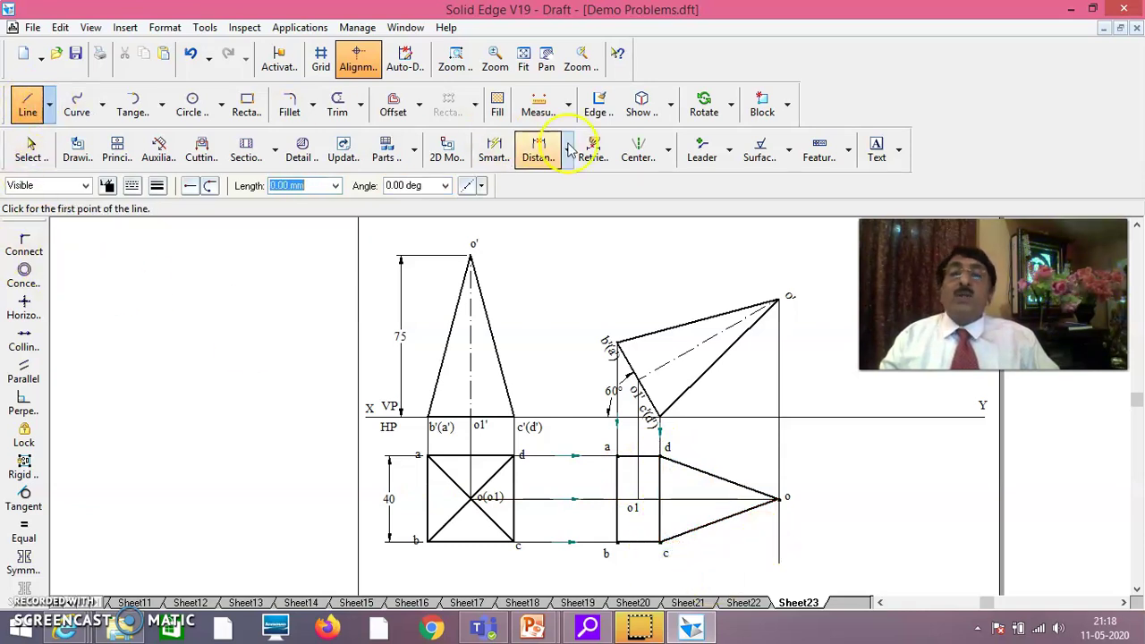
- Change the line type of edge dc in the second top view to dashed
{"action": "left_click", "coordinate": [31, 148]}
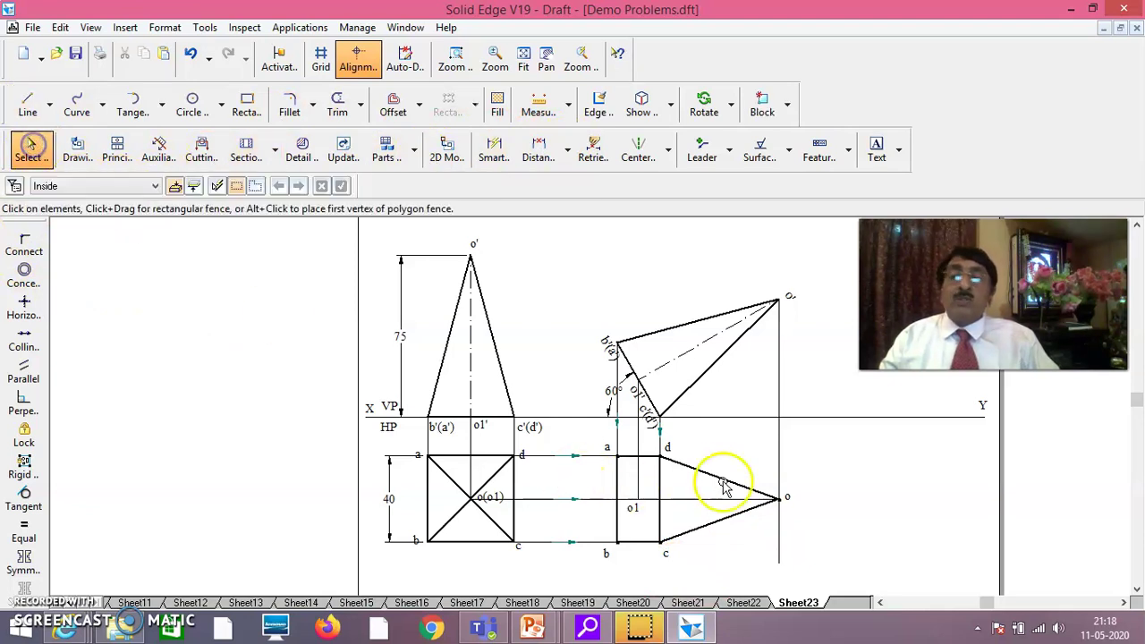
{"action": "left_click", "coordinate": [660, 480]}
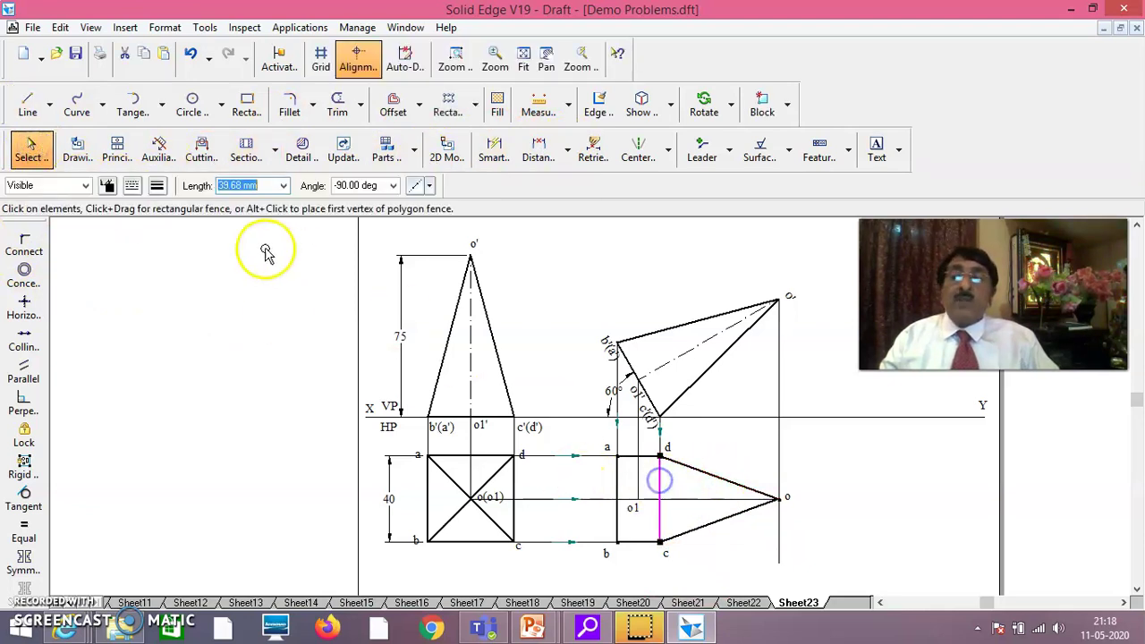
{"action": "left_click", "coordinate": [157, 185]}
{"action": "left_click", "coordinate": [133, 188]}
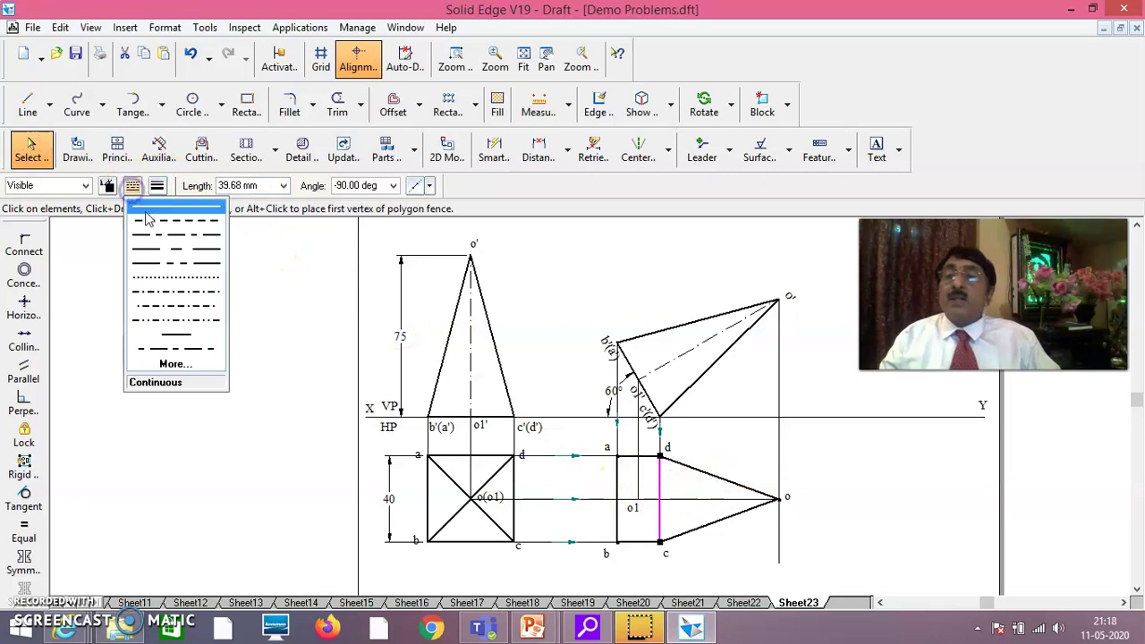
{"action": "left_click", "coordinate": [148, 222]}
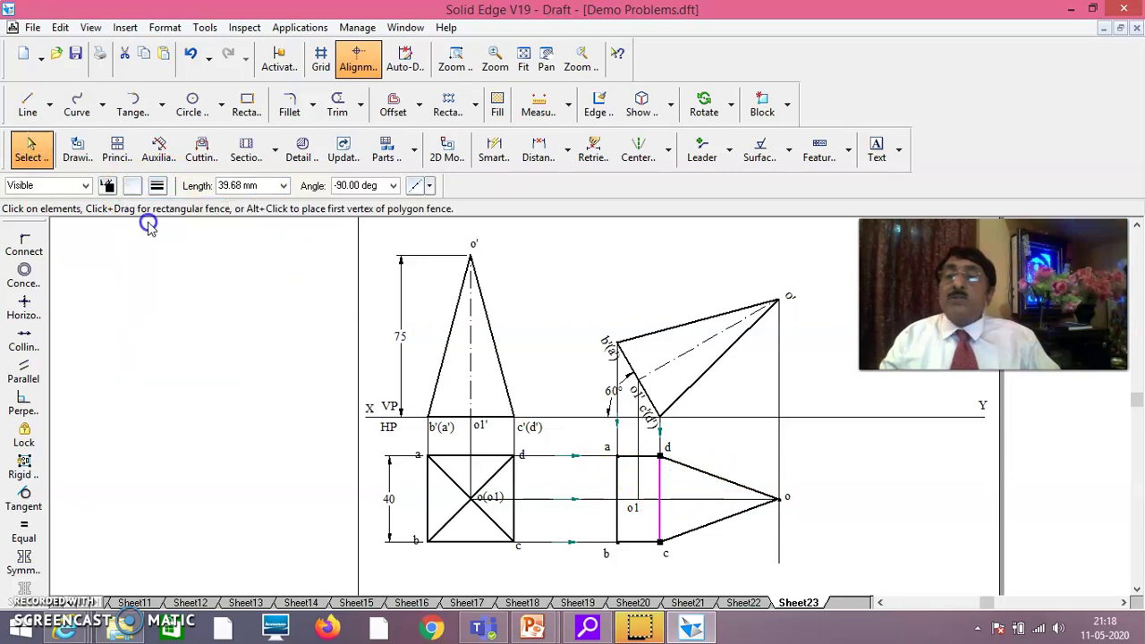
{"action": "left_click", "coordinate": [847, 439]}
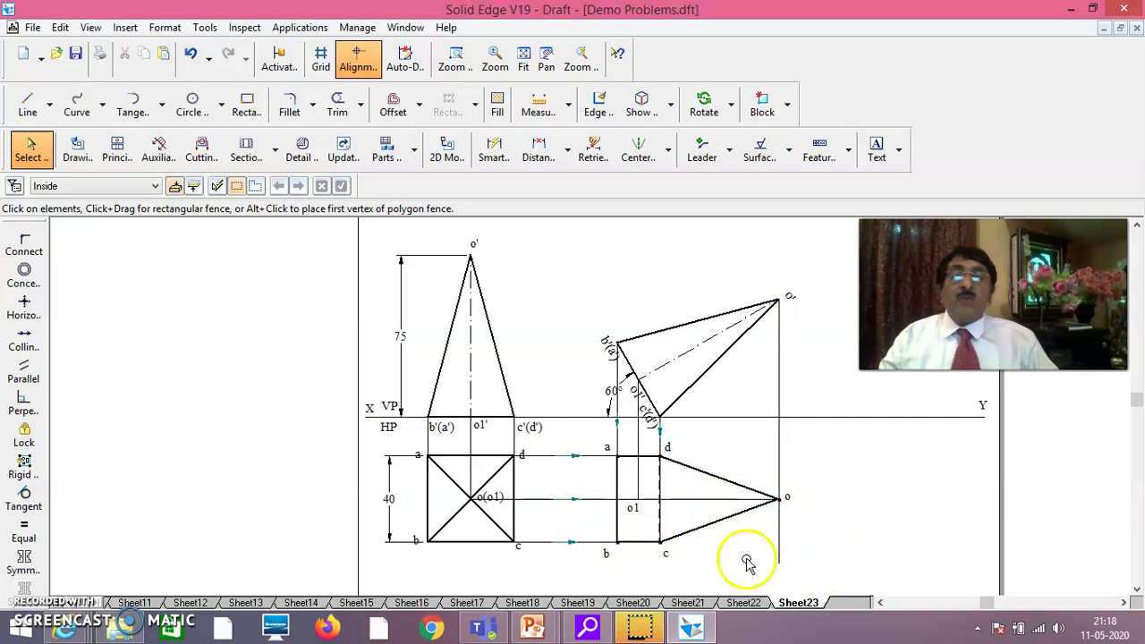
{"action": "left_click", "coordinate": [682, 263]}
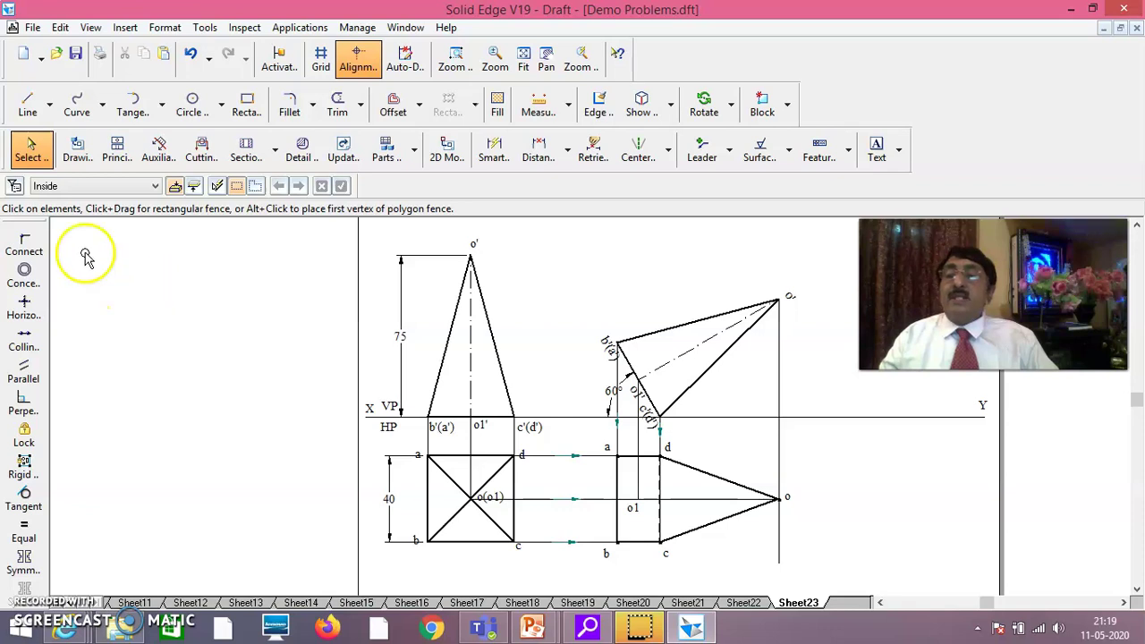
- Draw thick continuous lines from o to a and from o to b in the second top view
{"action": "left_click", "coordinate": [28, 104]}
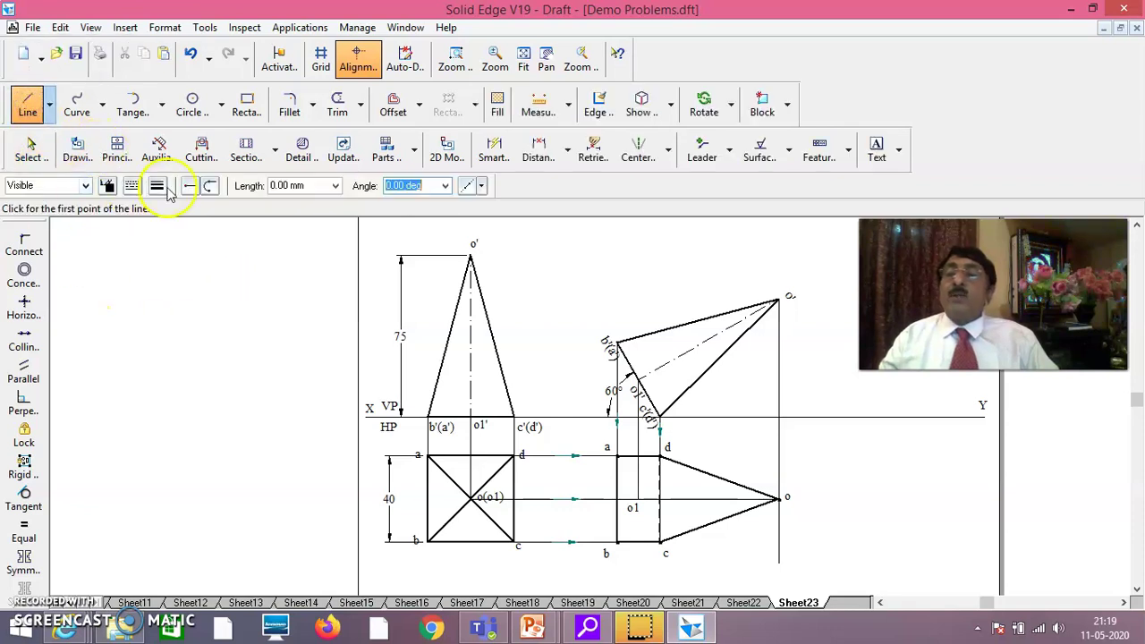
{"action": "left_click", "coordinate": [158, 186]}
{"action": "left_click", "coordinate": [180, 250]}
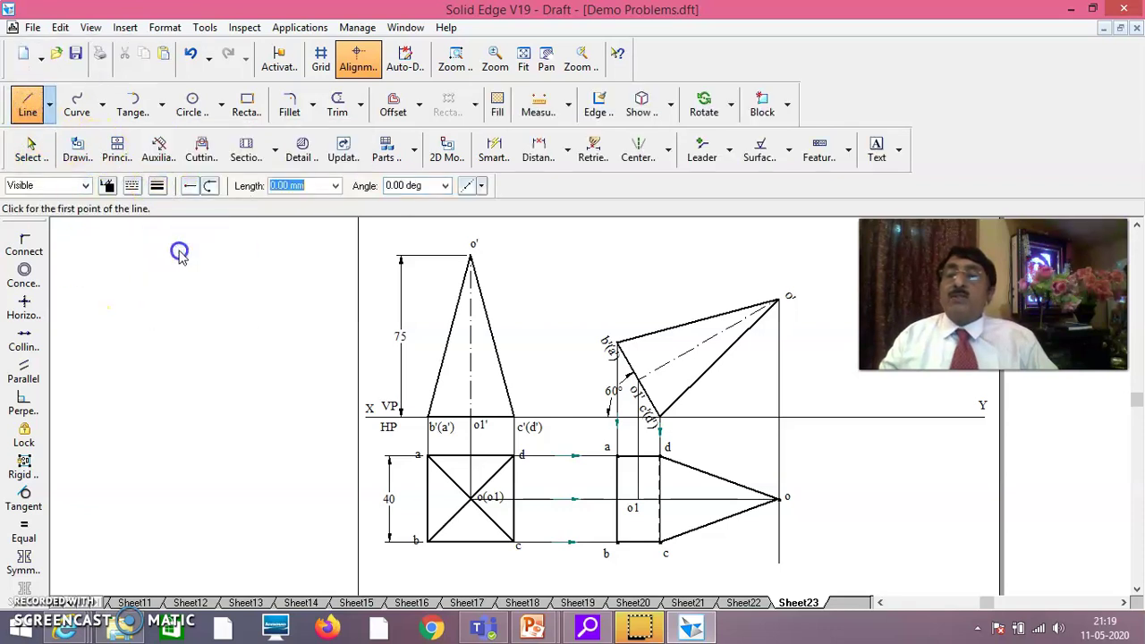
{"action": "left_click", "coordinate": [131, 190]}
{"action": "left_click", "coordinate": [145, 207]}
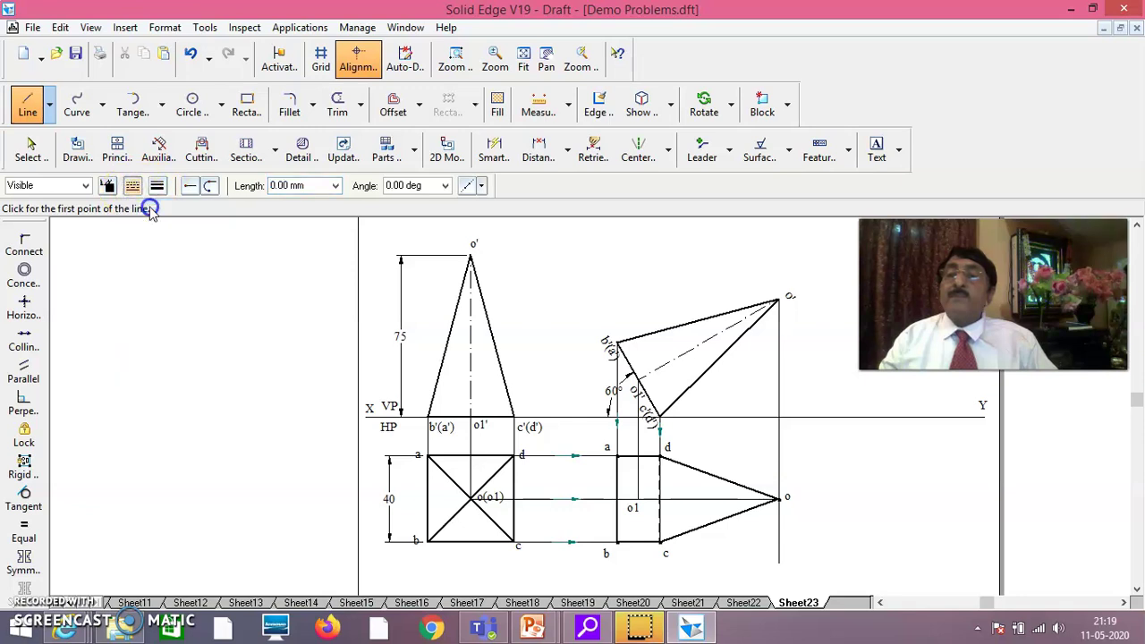
{"action": "left_click", "coordinate": [777, 498]}
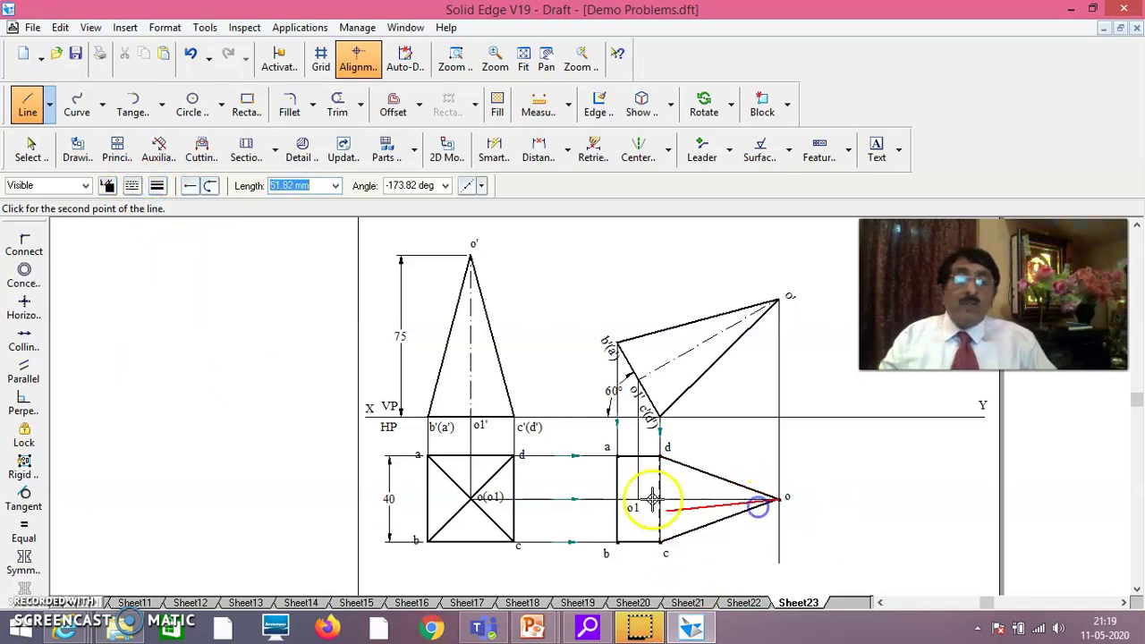
{"action": "left_click", "coordinate": [618, 457]}
{"action": "right_click", "coordinate": [769, 503]}
{"action": "left_click", "coordinate": [778, 499]}
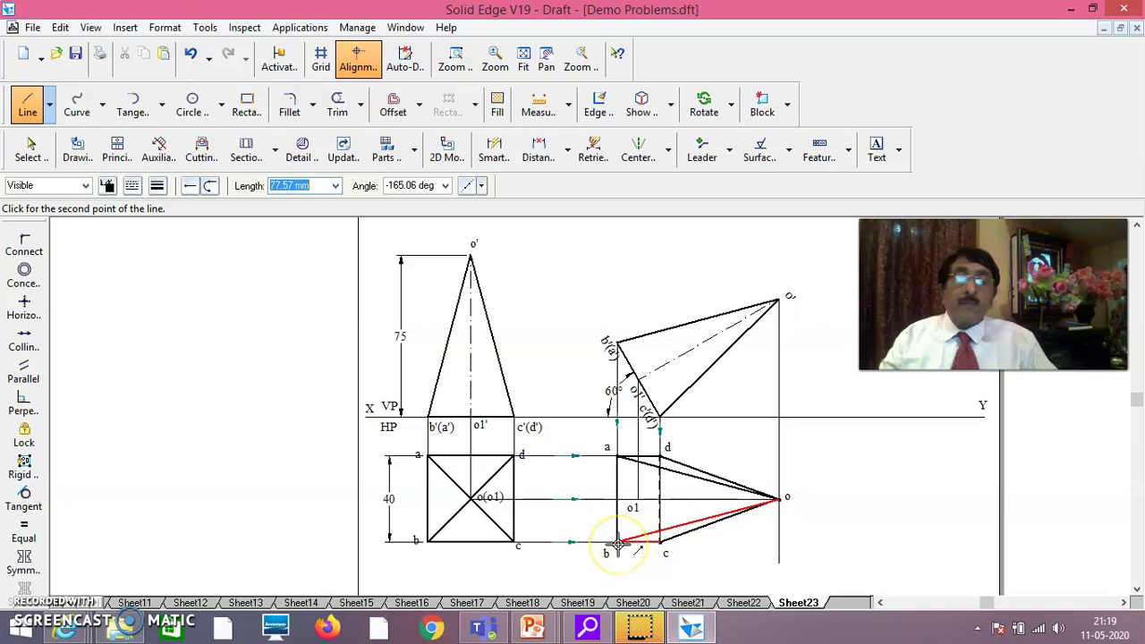
{"action": "left_click", "coordinate": [618, 543]}
{"action": "right_click", "coordinate": [779, 548]}
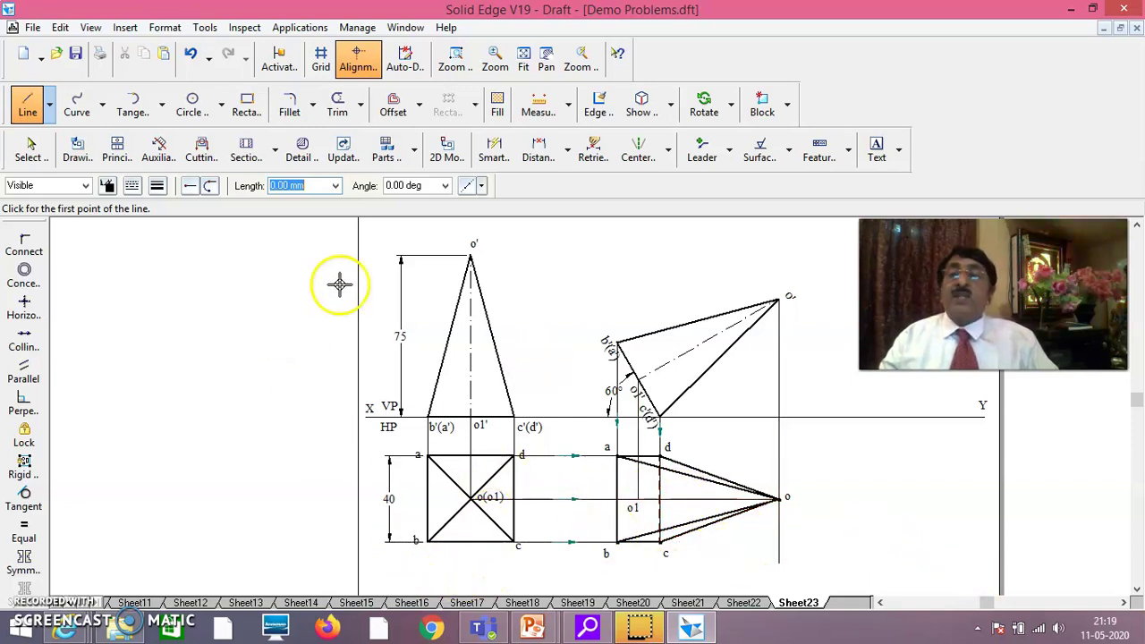
- Split the middle horizontal projector at point o1 in the second top view
{"action": "left_click", "coordinate": [360, 104]}
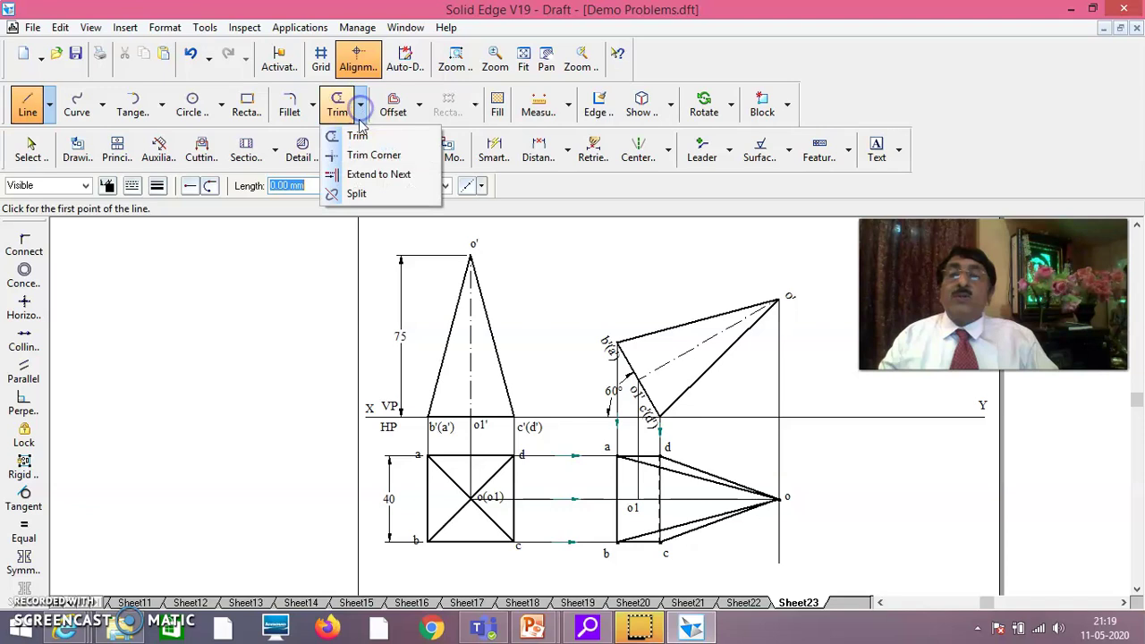
{"action": "left_click", "coordinate": [356, 194]}
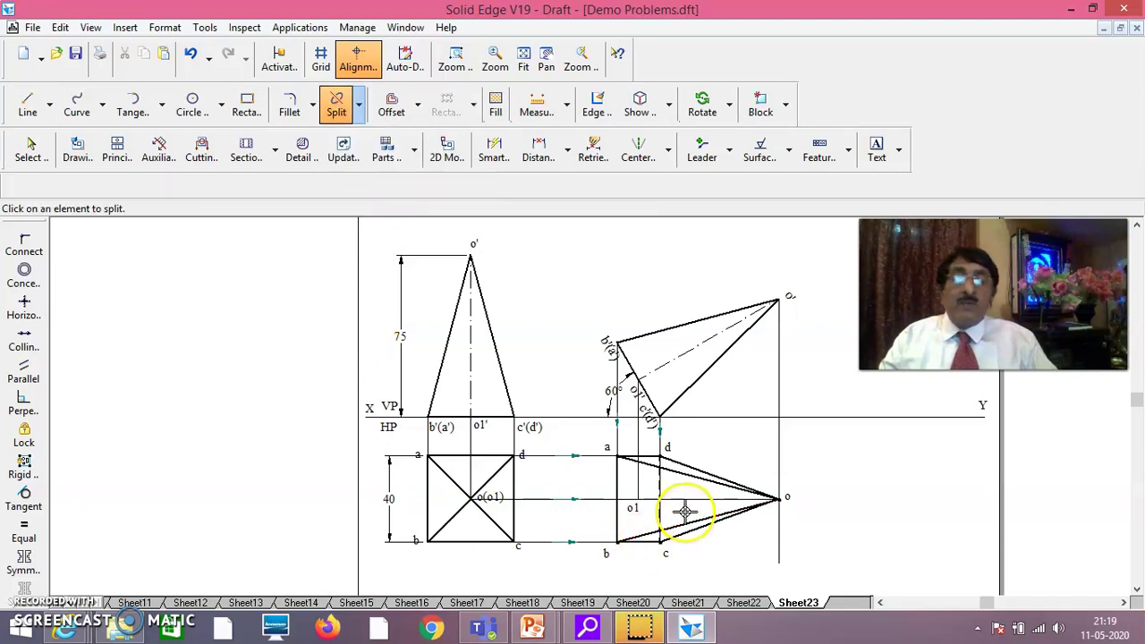
{"action": "left_click", "coordinate": [652, 501]}
{"action": "left_click", "coordinate": [744, 494]}
{"action": "left_click", "coordinate": [557, 508]}
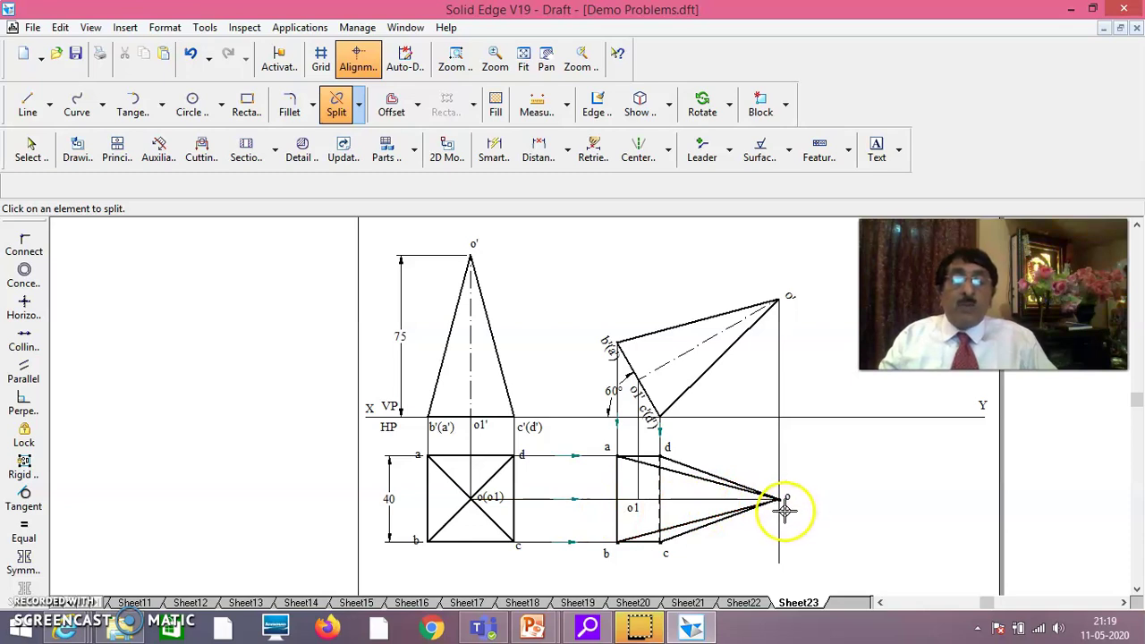
{"action": "left_click", "coordinate": [692, 499]}
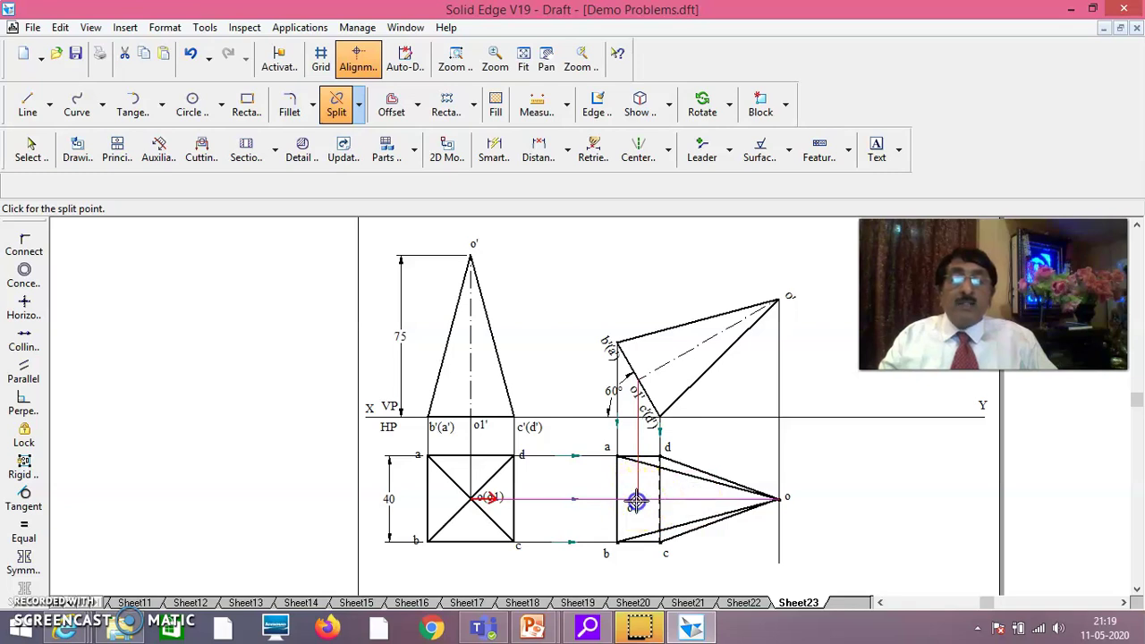
{"action": "left_click", "coordinate": [635, 500]}
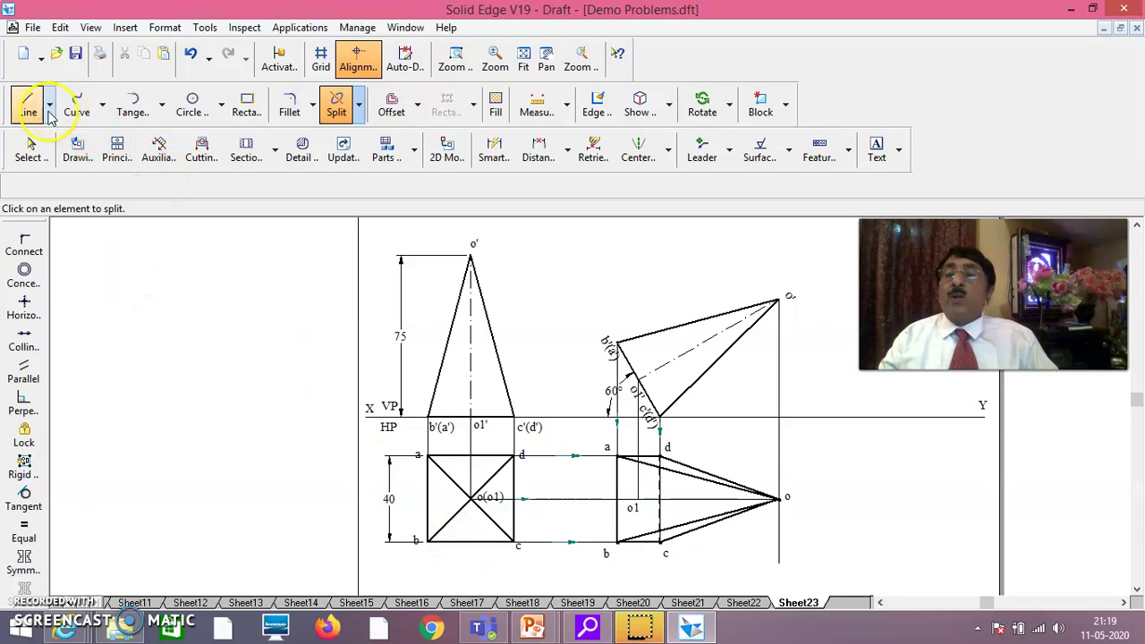
- Change the line type of the axis segment from o1 to o in the second top view to dash-dot
{"action": "left_click", "coordinate": [30, 147]}
{"action": "left_click", "coordinate": [702, 501]}
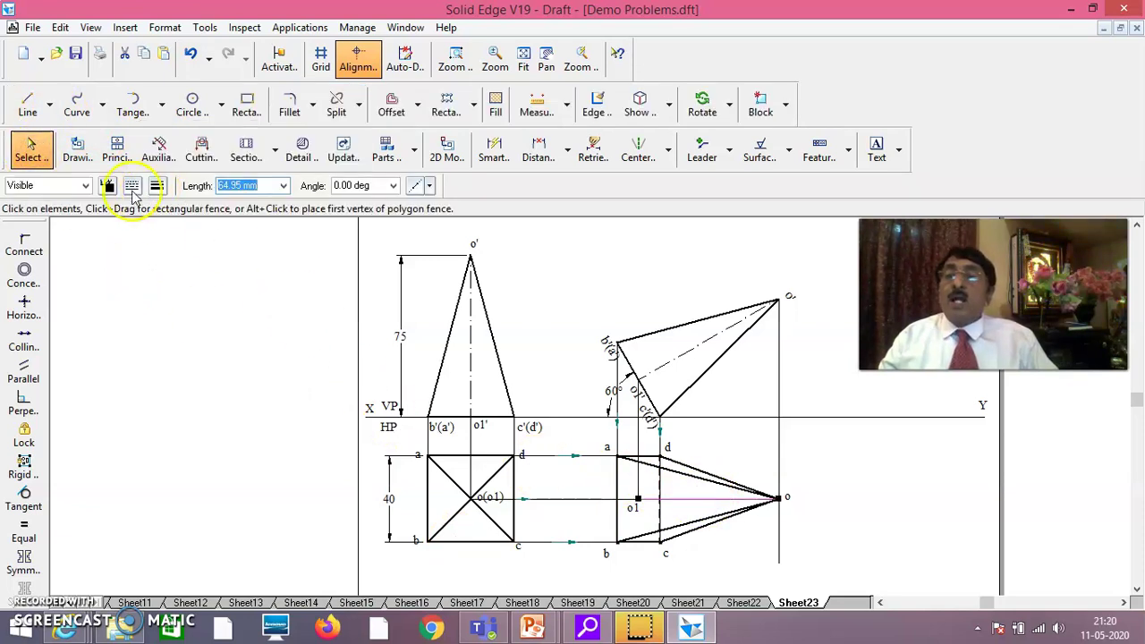
{"action": "left_click", "coordinate": [131, 186]}
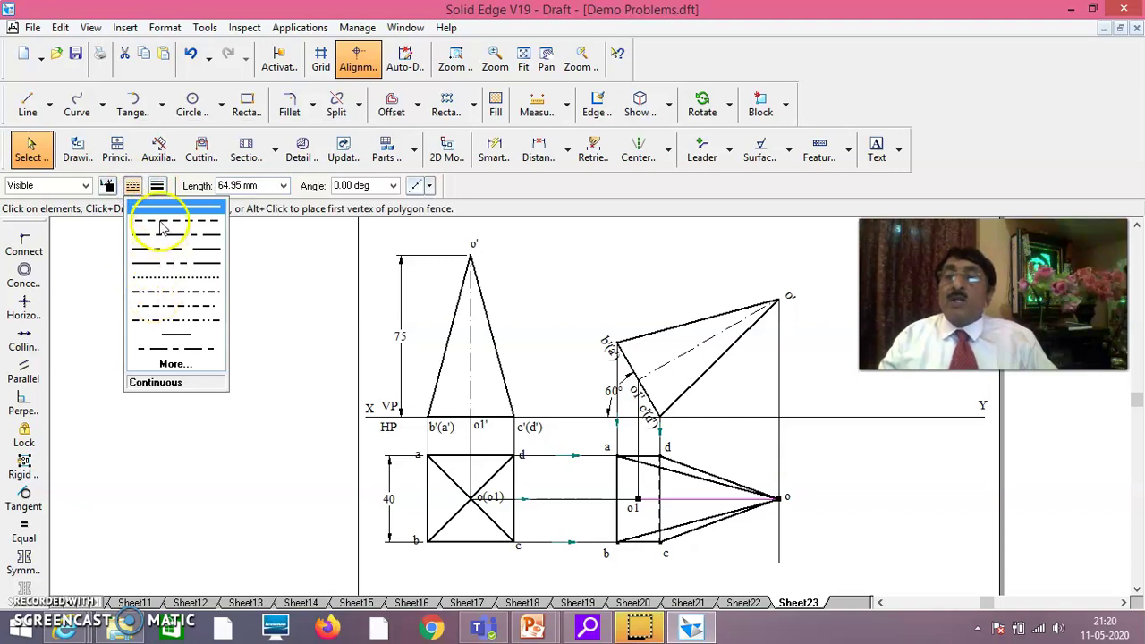
{"action": "left_click", "coordinate": [165, 299]}
{"action": "left_click", "coordinate": [233, 388]}
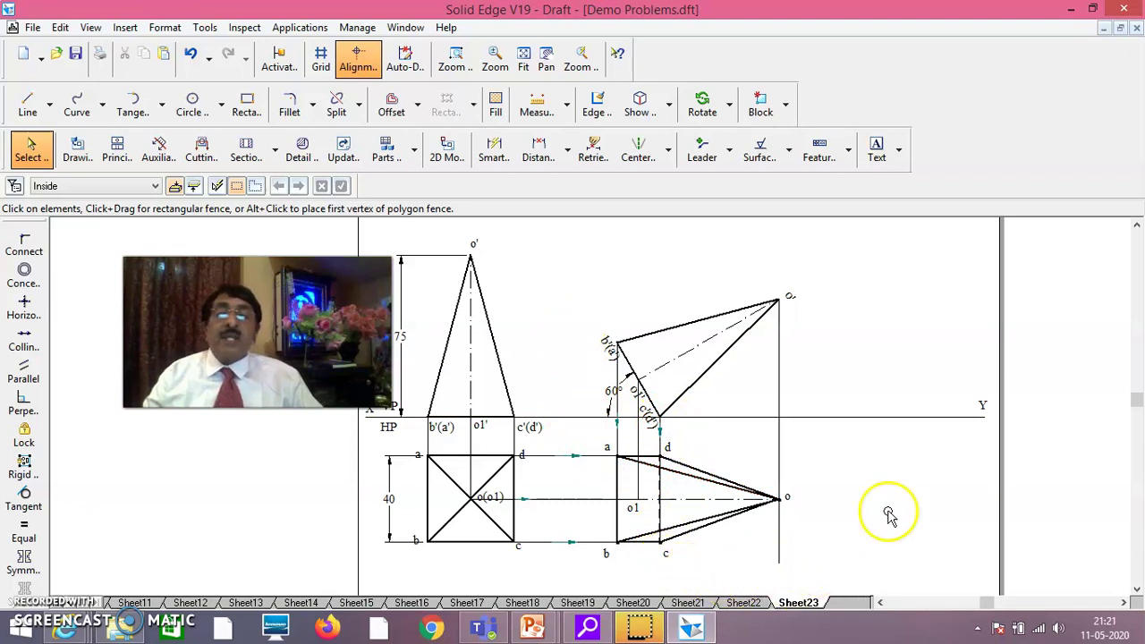
- Copy the second top view with its labels about 101 mm to the right, using point b as the base point
{"action": "left_click", "coordinate": [731, 107]}
{"action": "left_click", "coordinate": [720, 136]}
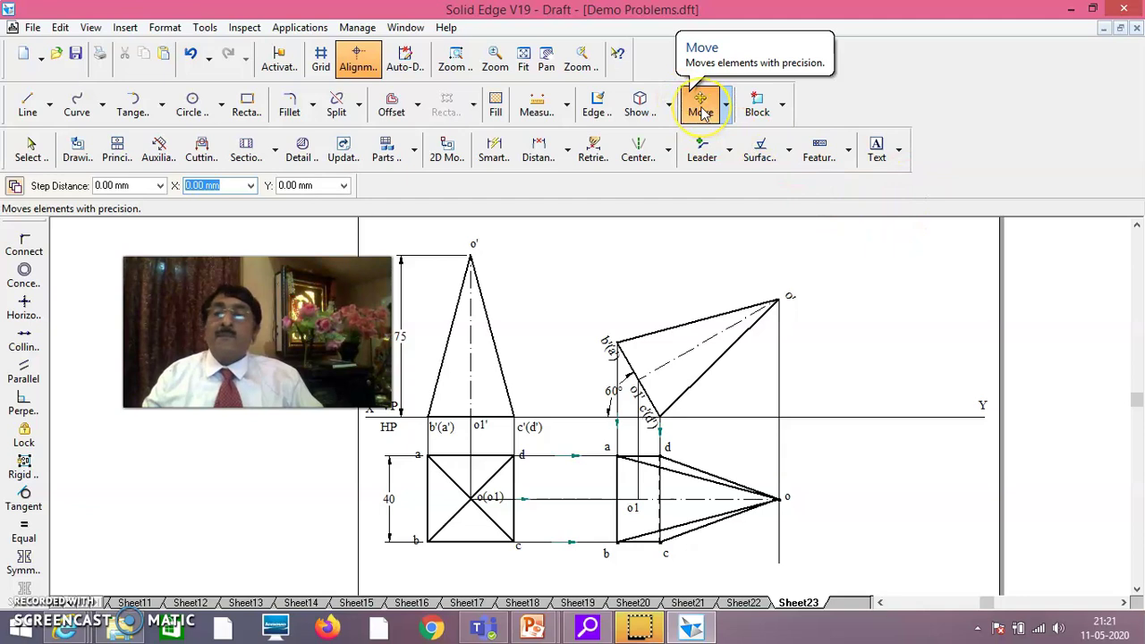
{"action": "left_click", "coordinate": [15, 187]}
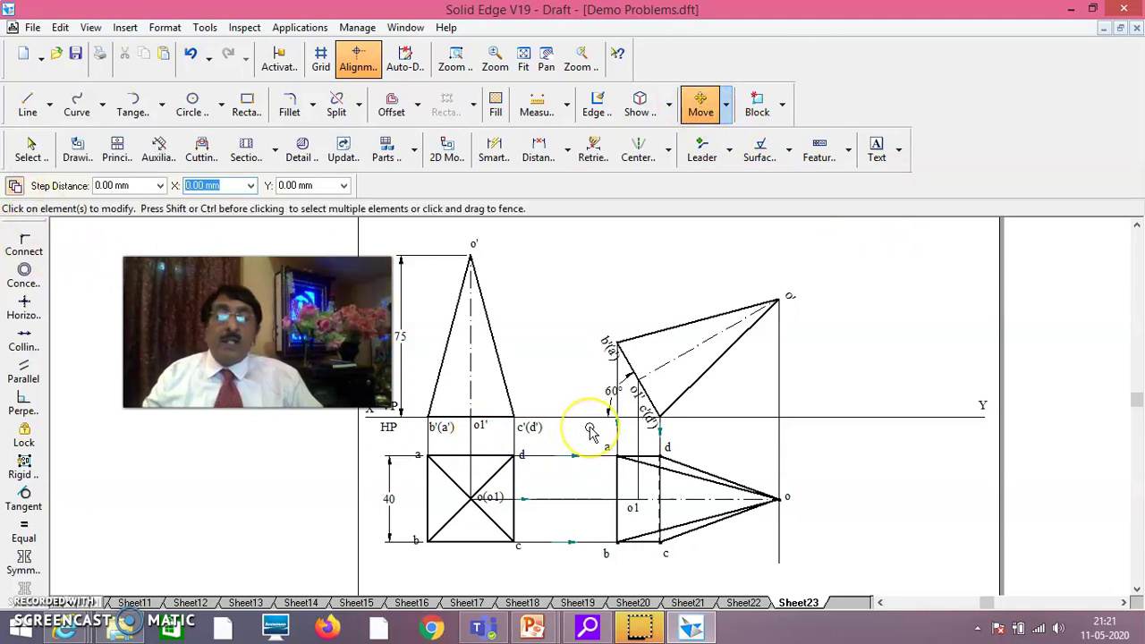
{"action": "left_click_drag", "start_coordinate": [590, 556], "coordinate": [797, 561]}
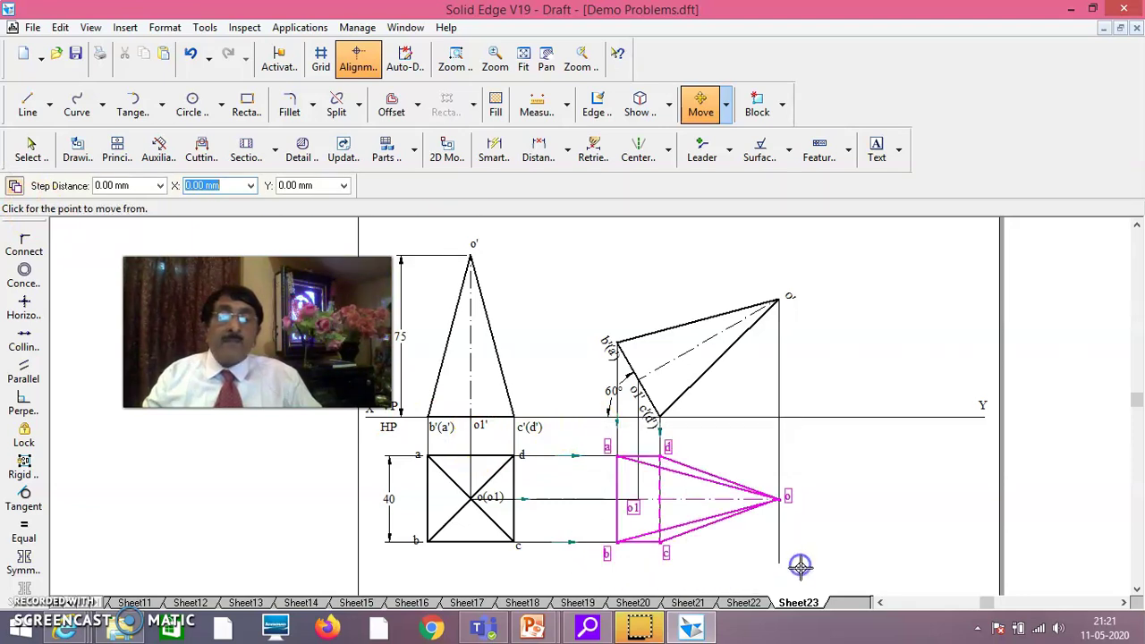
{"action": "left_click", "coordinate": [617, 543]}
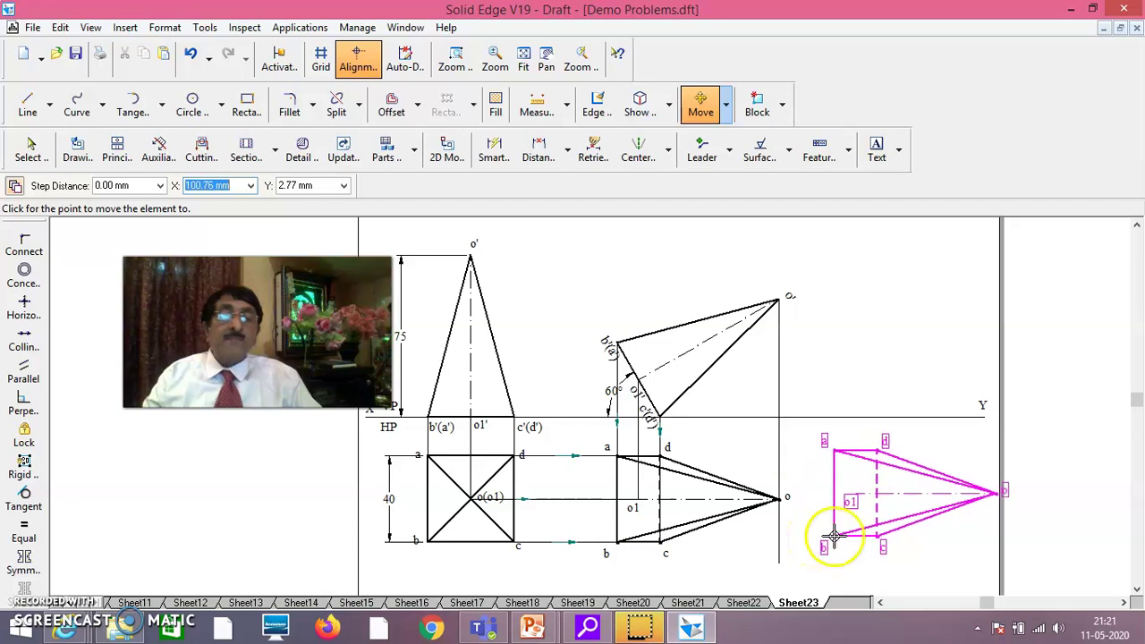
{"action": "left_click", "coordinate": [833, 536]}
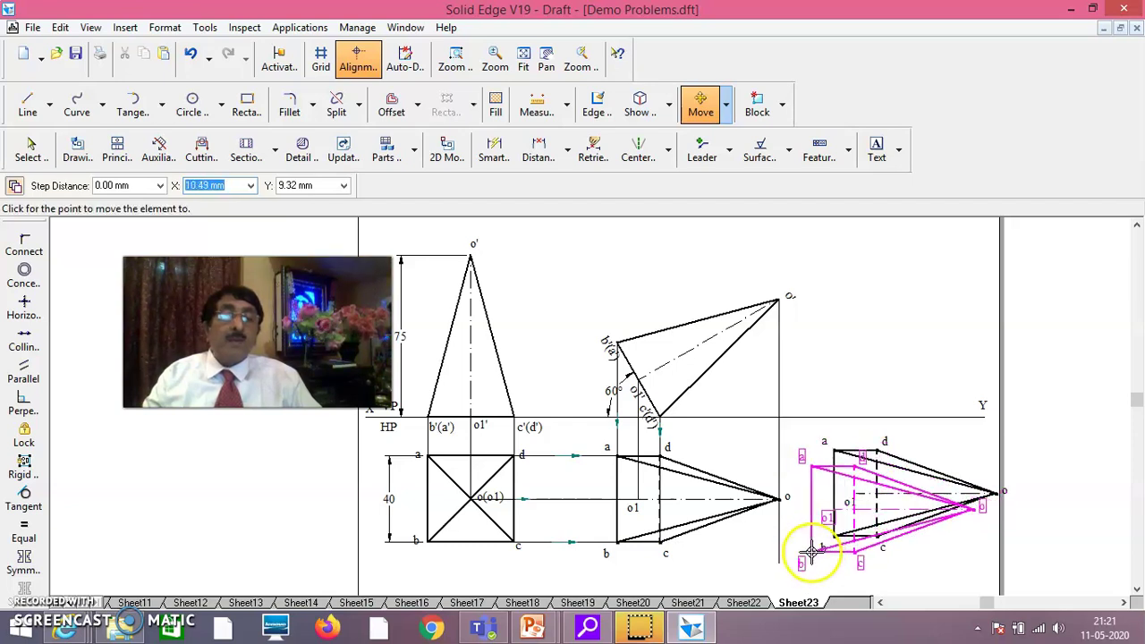
{"action": "key", "text": "Escape"}
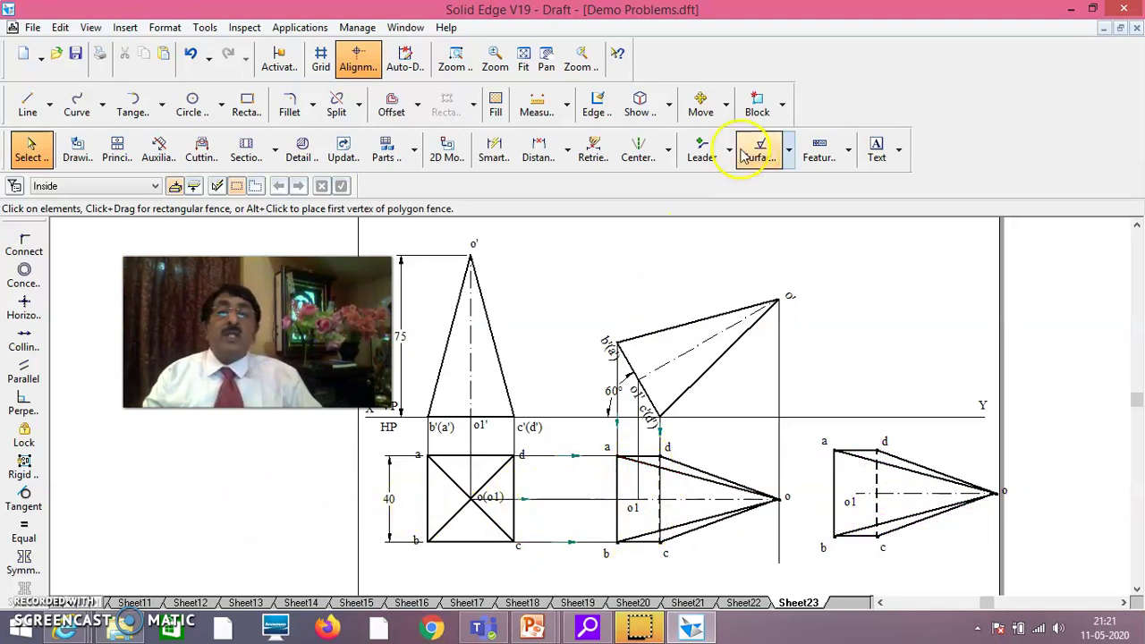
- Try to rotate the copied top view and its labels about point d from point c, and undo the rotation
{"action": "left_click", "coordinate": [729, 109]}
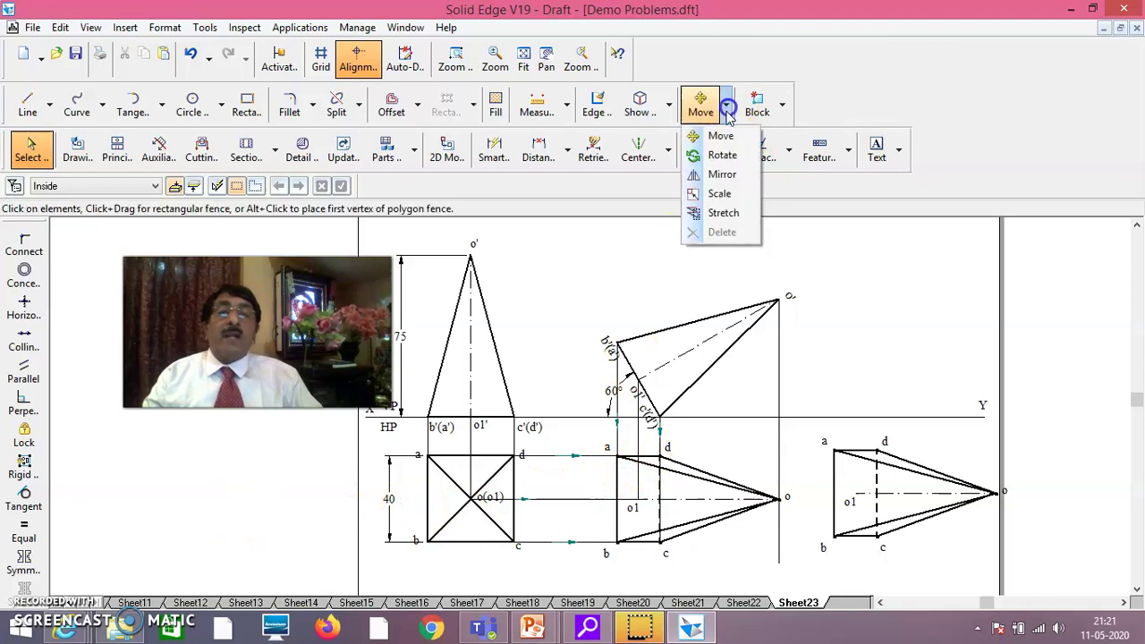
{"action": "left_click", "coordinate": [722, 158]}
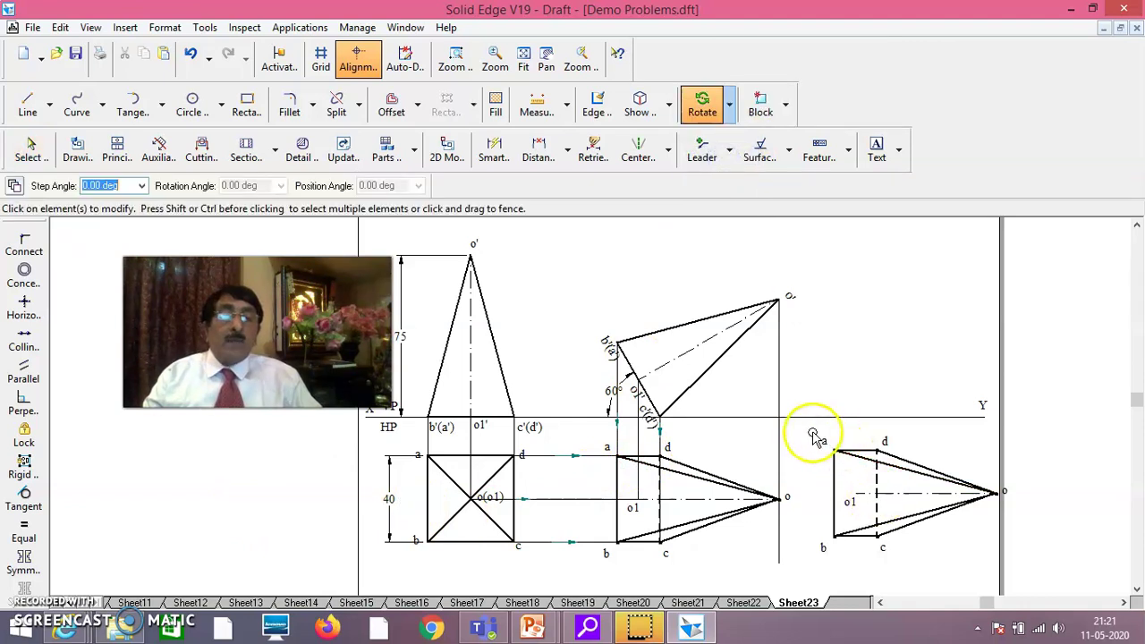
{"action": "mouse_move", "coordinate": [805, 426]}
{"action": "left_mouse_down"}
{"action": "mouse_move", "coordinate": [815, 569]}
{"action": "mouse_move", "coordinate": [1025, 556]}
{"action": "left_mouse_up"}
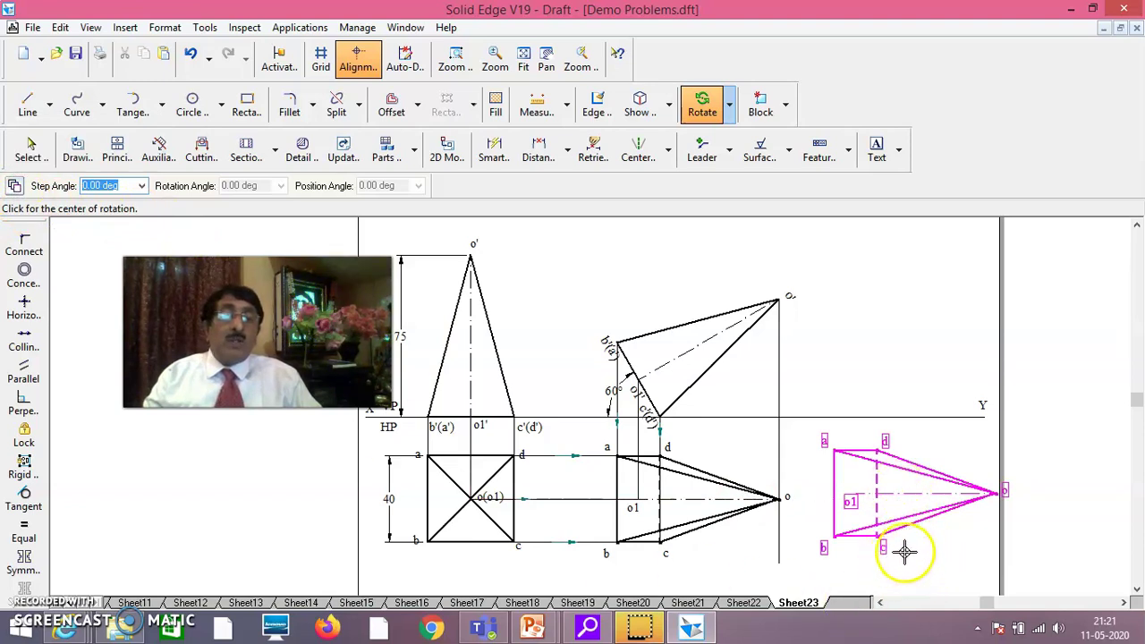
{"action": "left_click", "coordinate": [877, 450]}
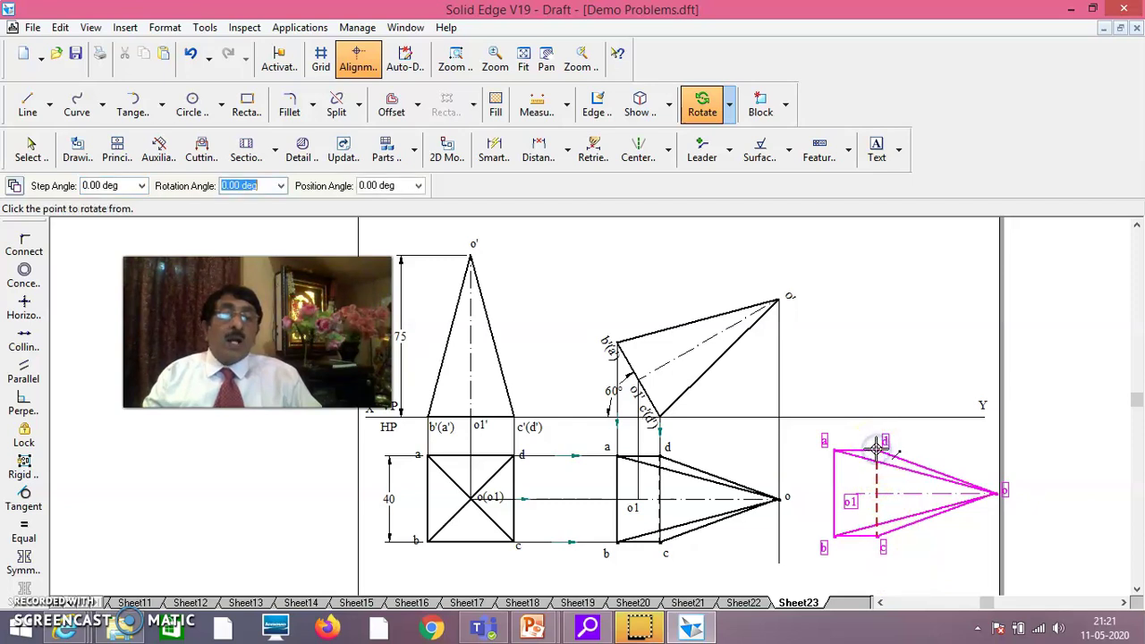
{"action": "left_click", "coordinate": [881, 537]}
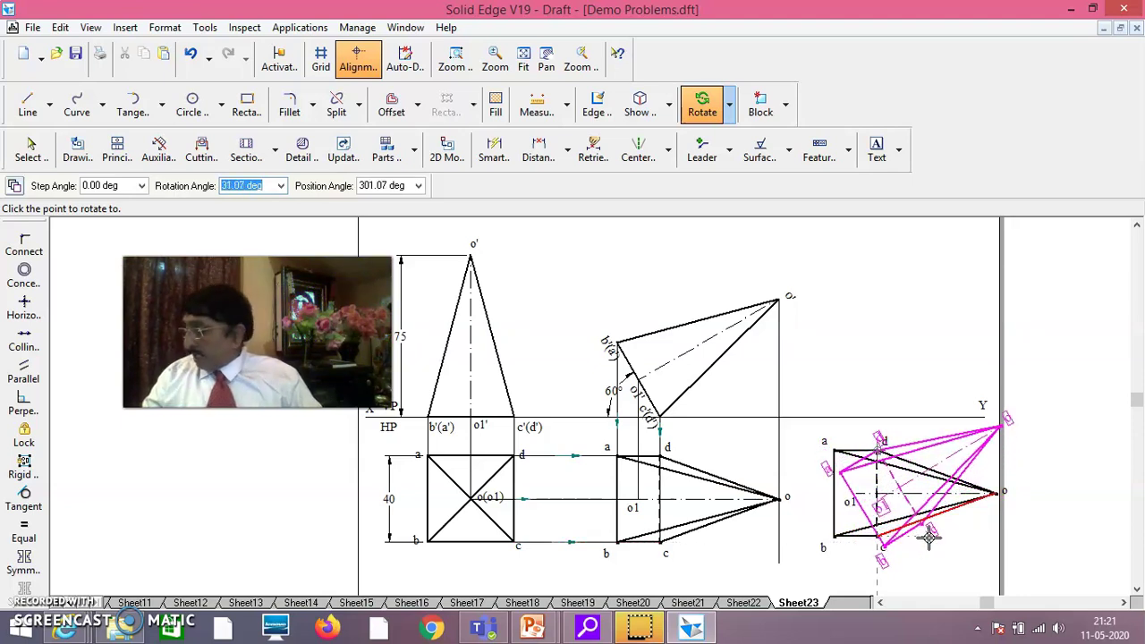
{"action": "left_click", "coordinate": [930, 557]}
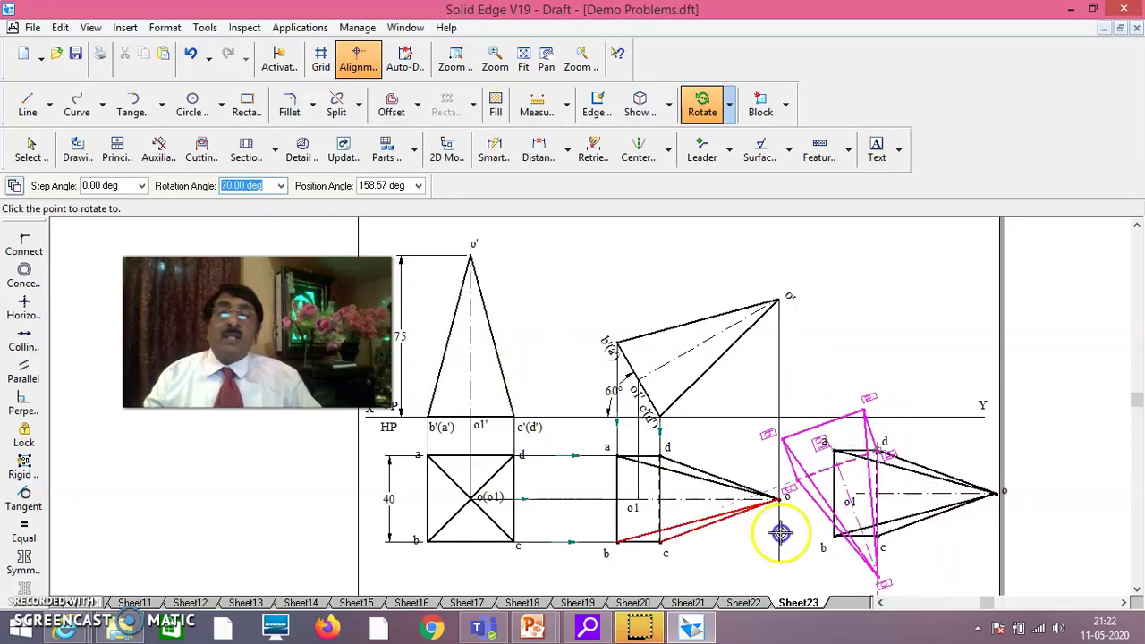
{"action": "left_click", "coordinate": [893, 565]}
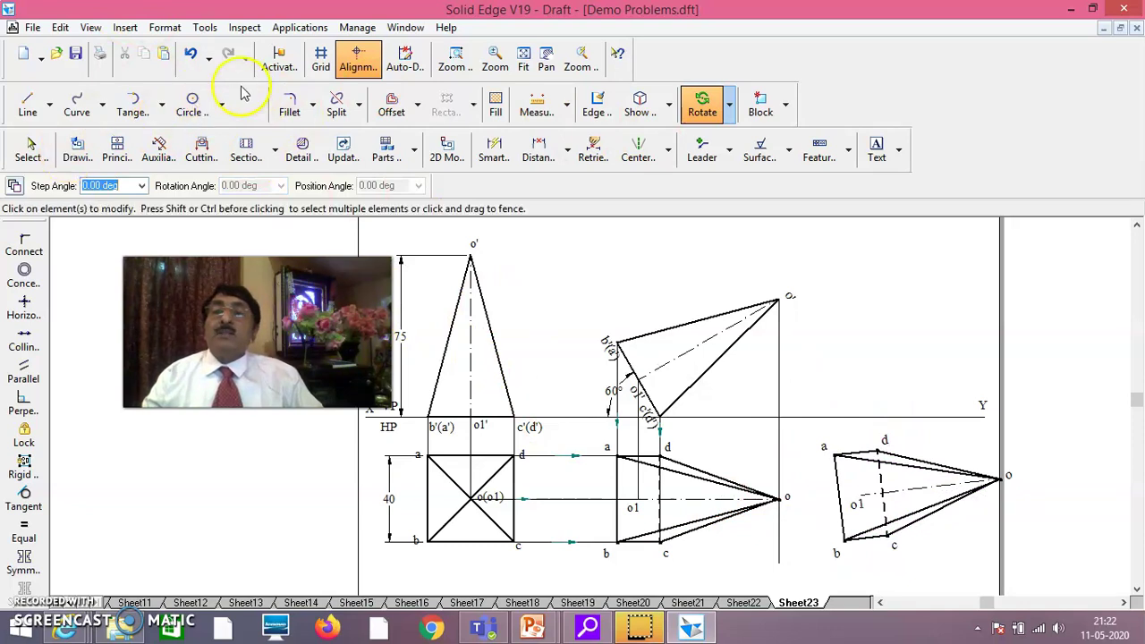
{"action": "left_click", "coordinate": [190, 54]}
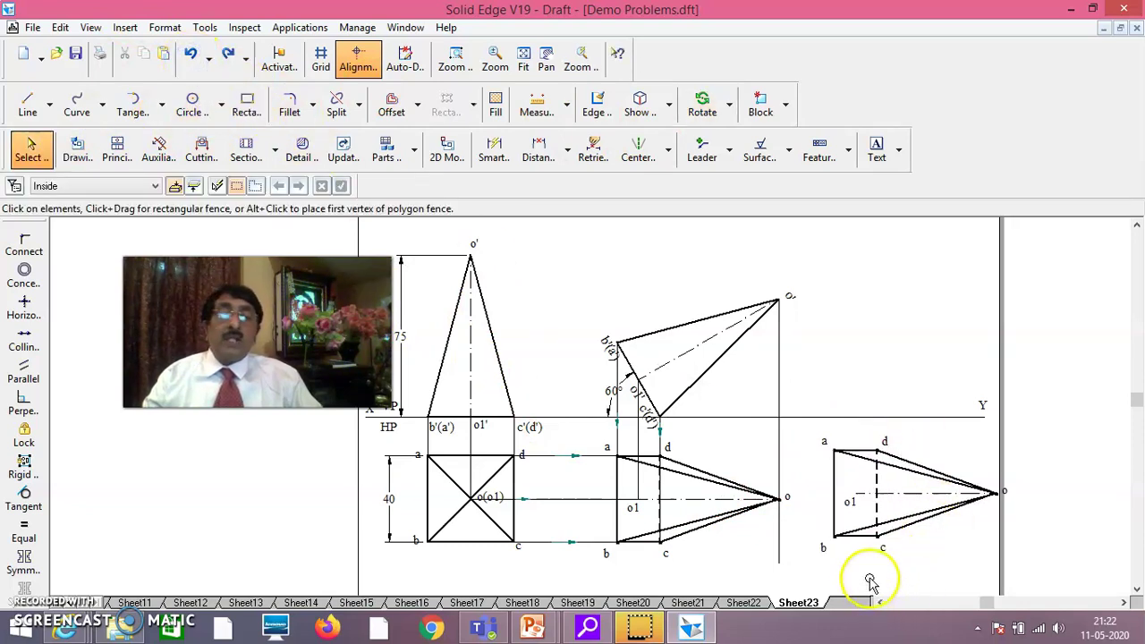
- Rotate the copied top view with its labels 30° counterclockwise about corner d, using edge dc as the reference
{"action": "left_click", "coordinate": [696, 108]}
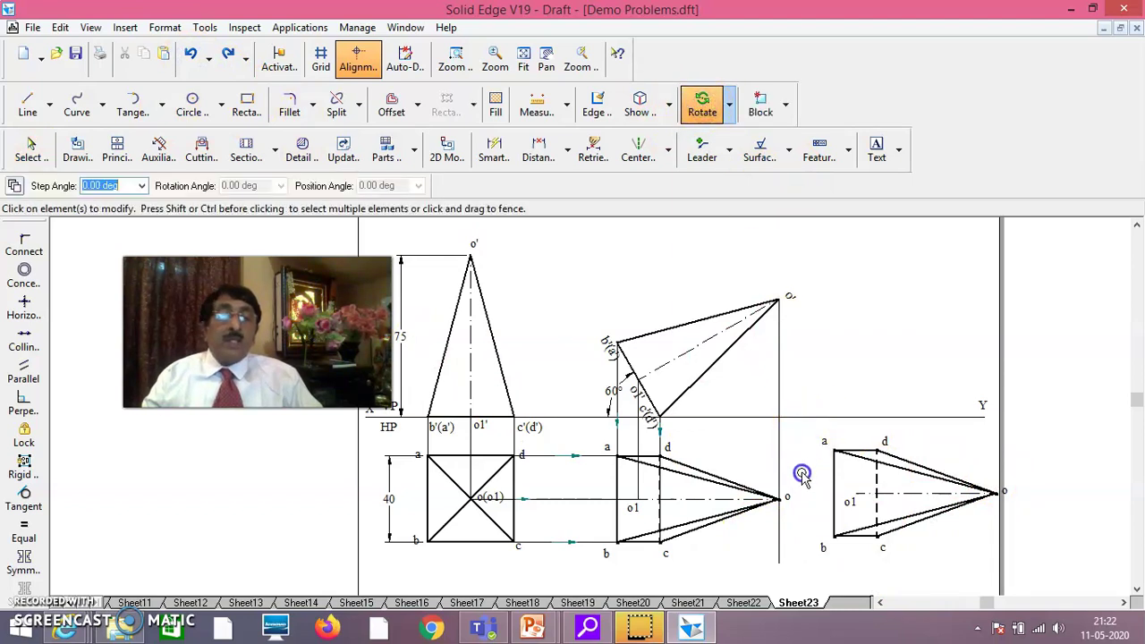
{"action": "left_click_drag", "start_coordinate": [959, 582], "coordinate": [1015, 575]}
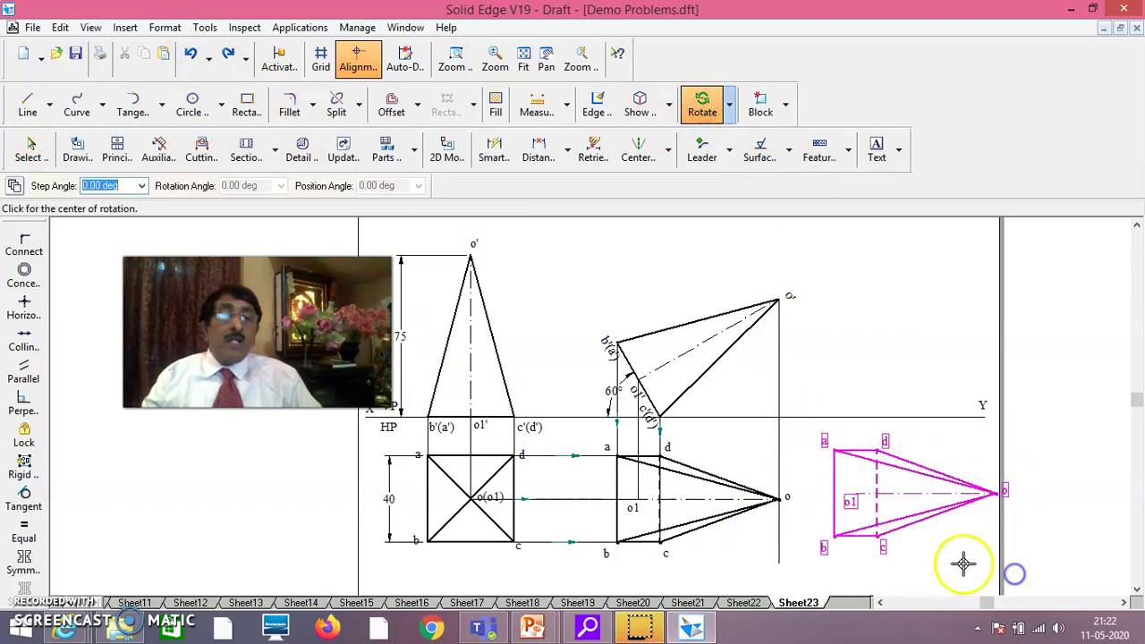
{"action": "left_click", "coordinate": [876, 450]}
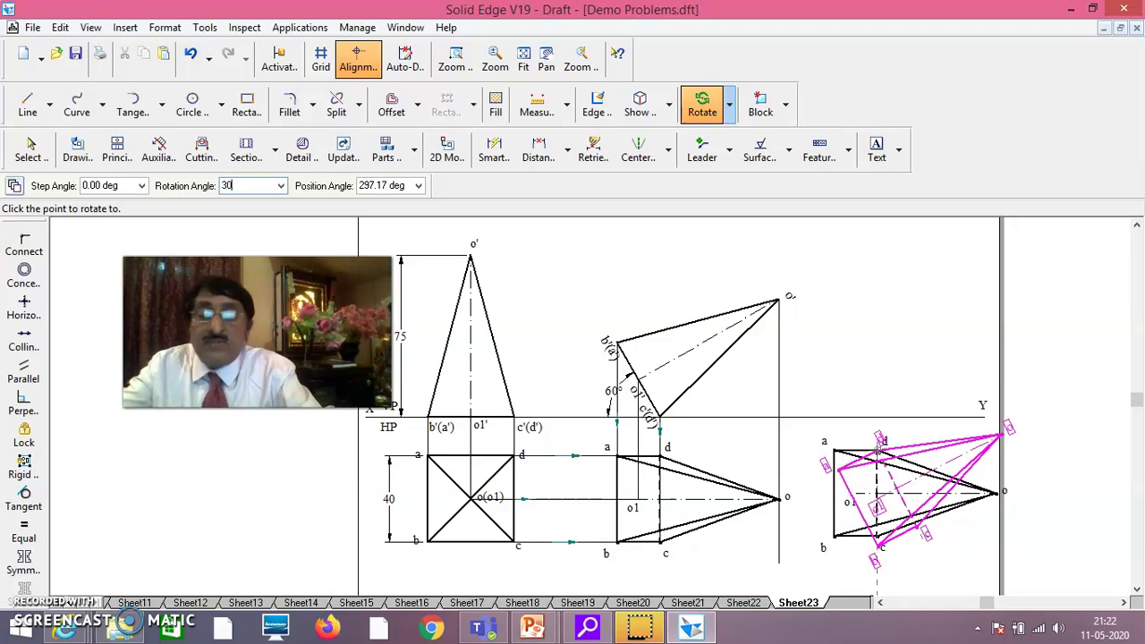
{"action": "key", "text": "Tab"}
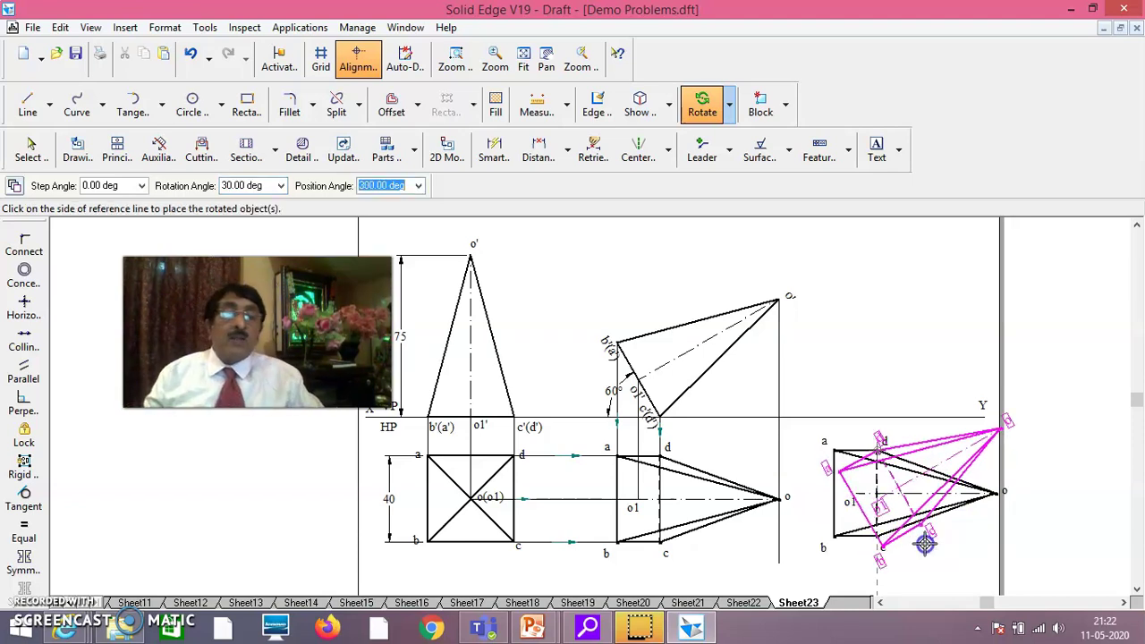
{"action": "left_click", "coordinate": [926, 544]}
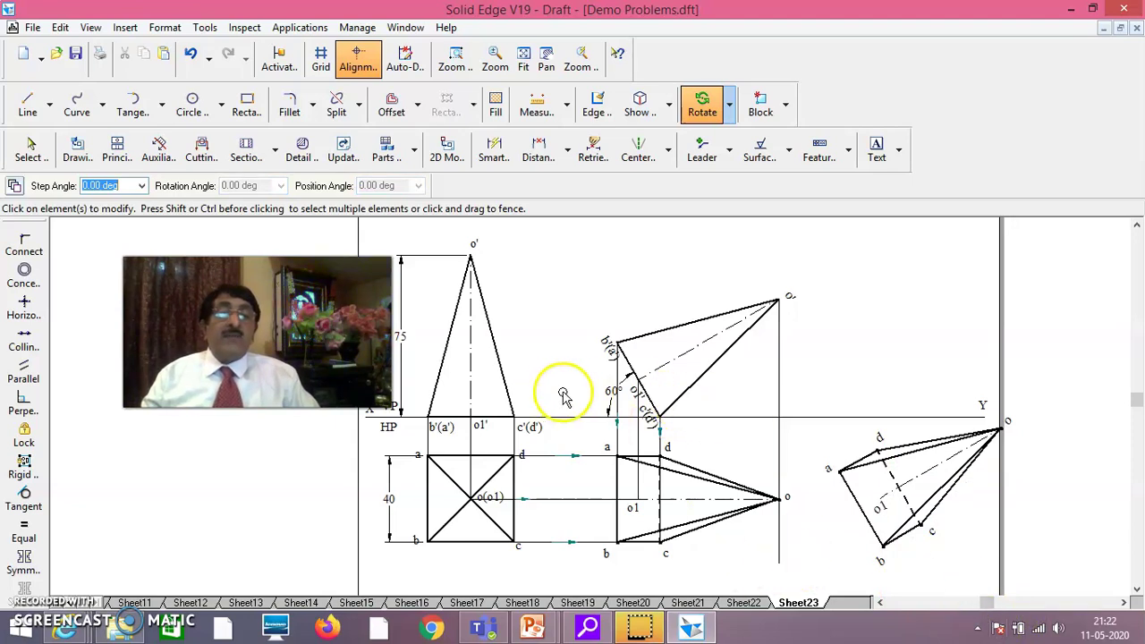
- Add an angle dimension between the XY line and the dashed edge cd of the rotated top view
{"action": "left_click", "coordinate": [499, 158]}
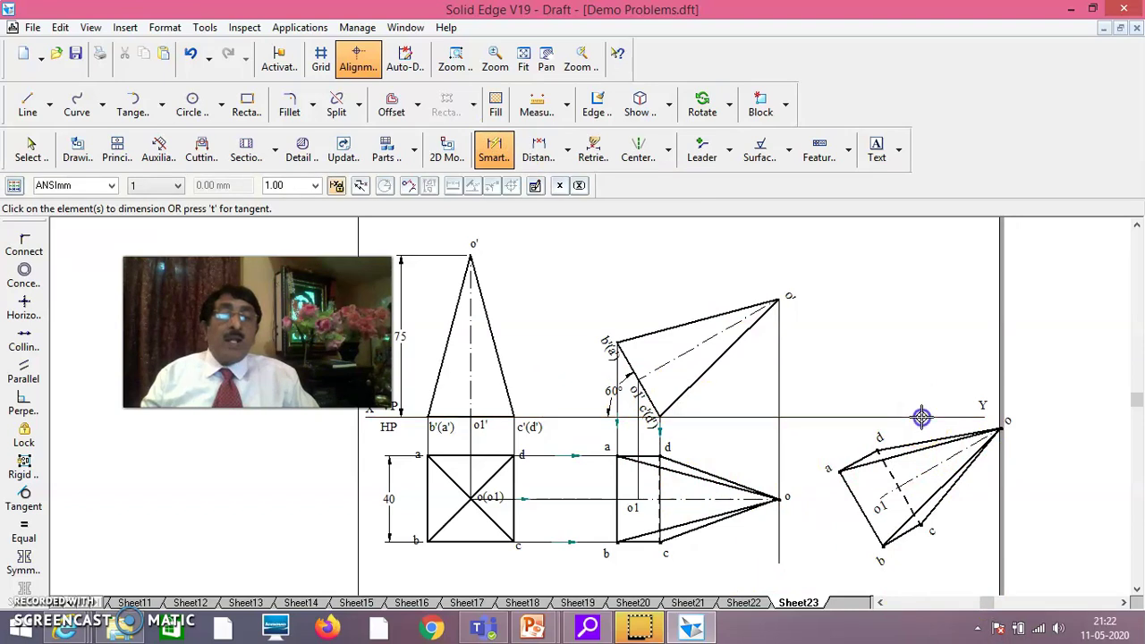
{"action": "left_click", "coordinate": [992, 414]}
{"action": "left_click", "coordinate": [474, 186]}
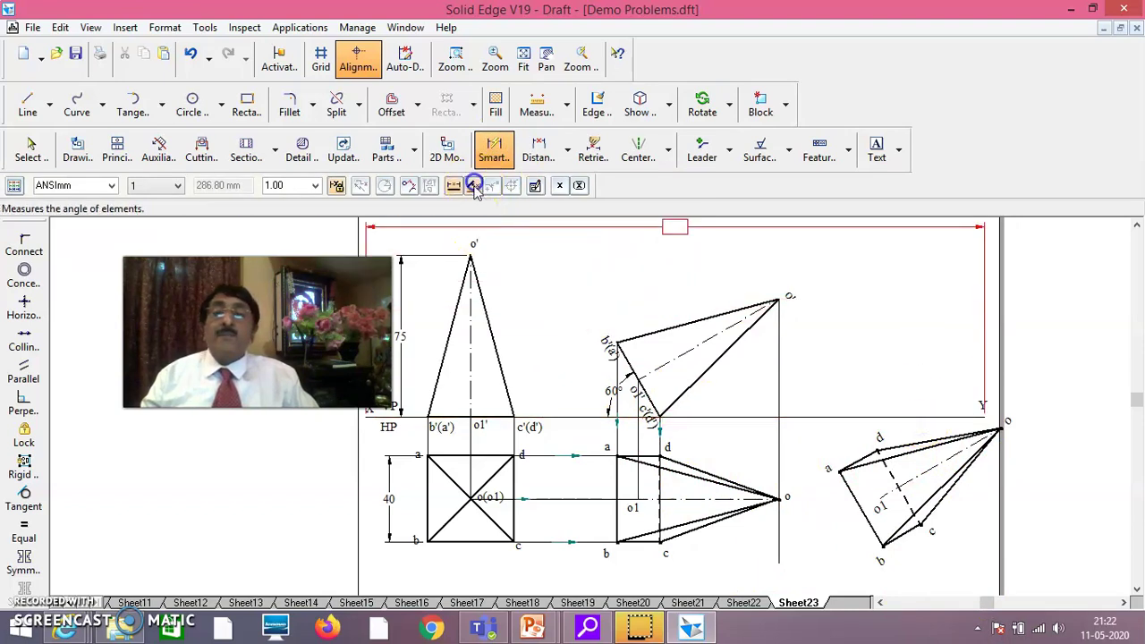
{"action": "left_click", "coordinate": [919, 456]}
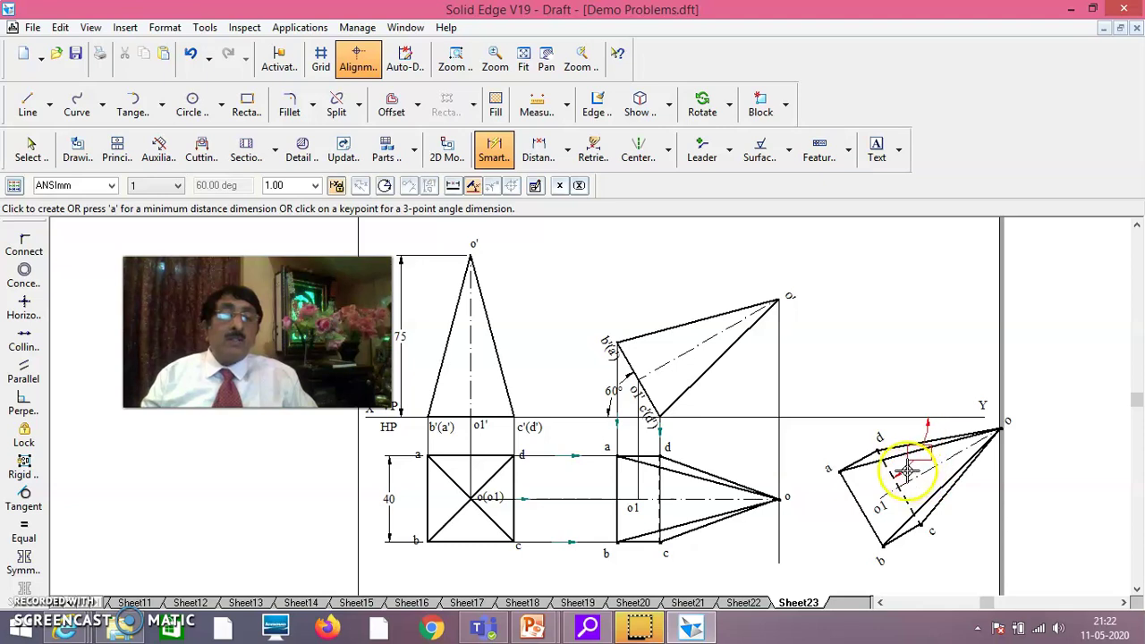
{"action": "left_click", "coordinate": [904, 475]}
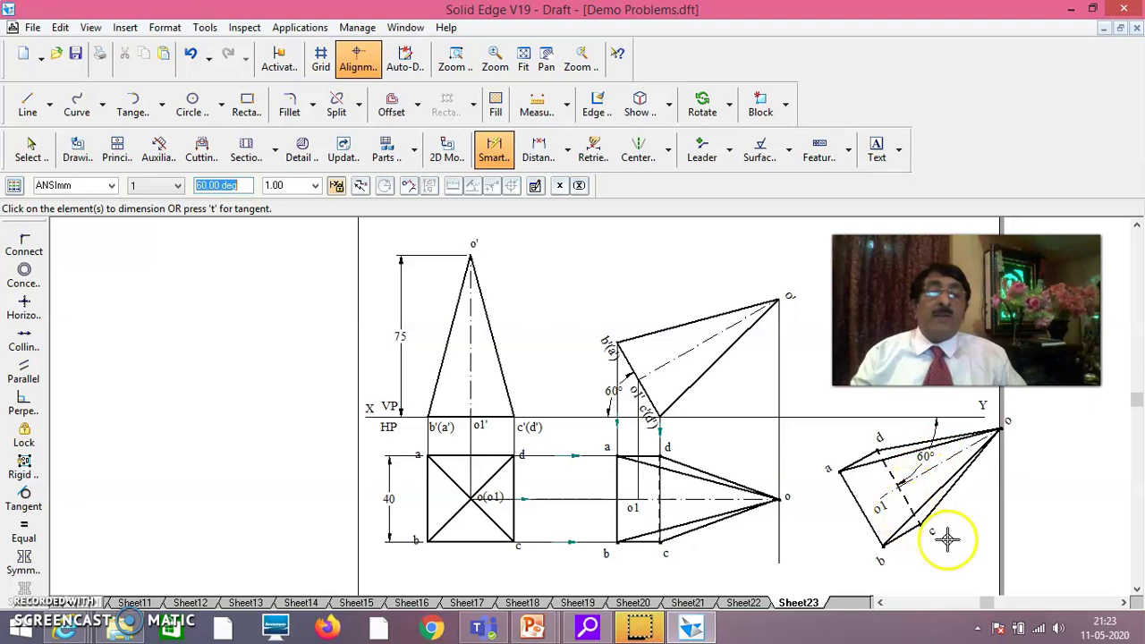
{"action": "left_click", "coordinate": [928, 459]}
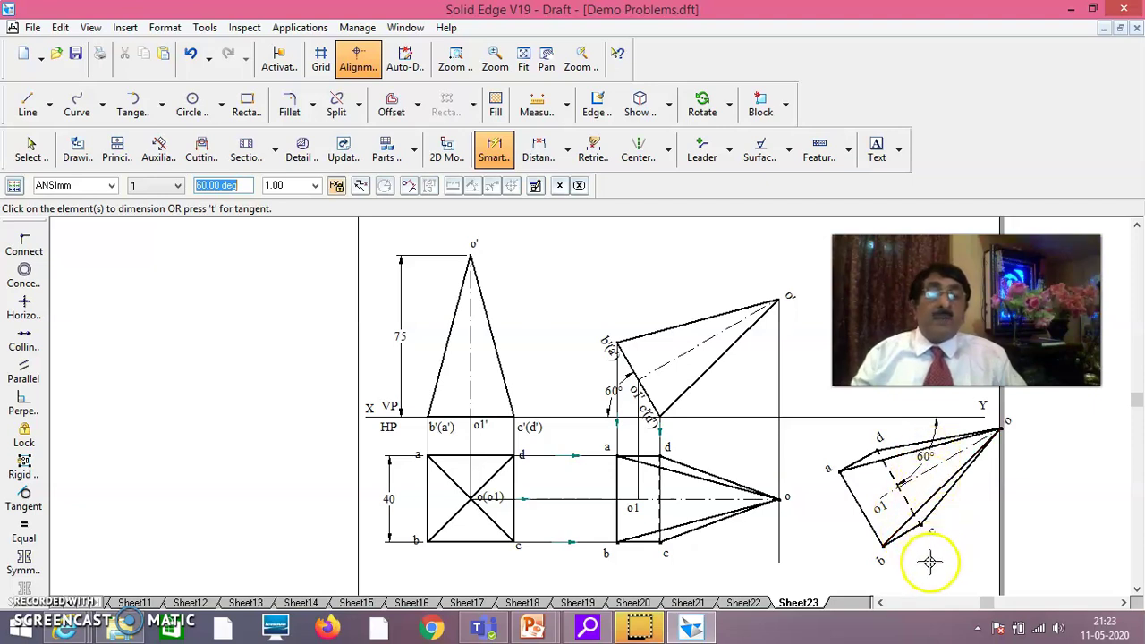